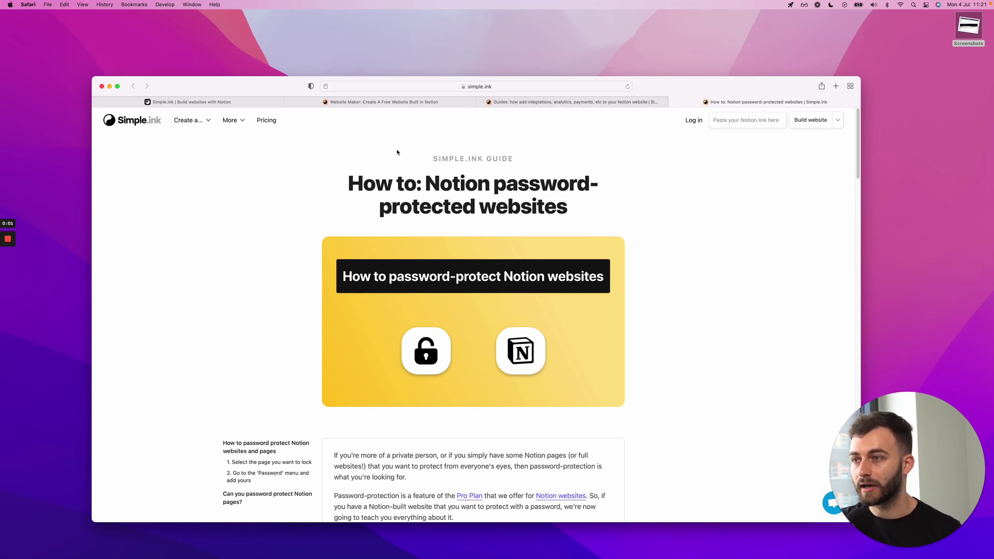
{"action": "scroll", "coordinate": [614, 233], "scroll_direction": "down", "scroll_amount": 1}
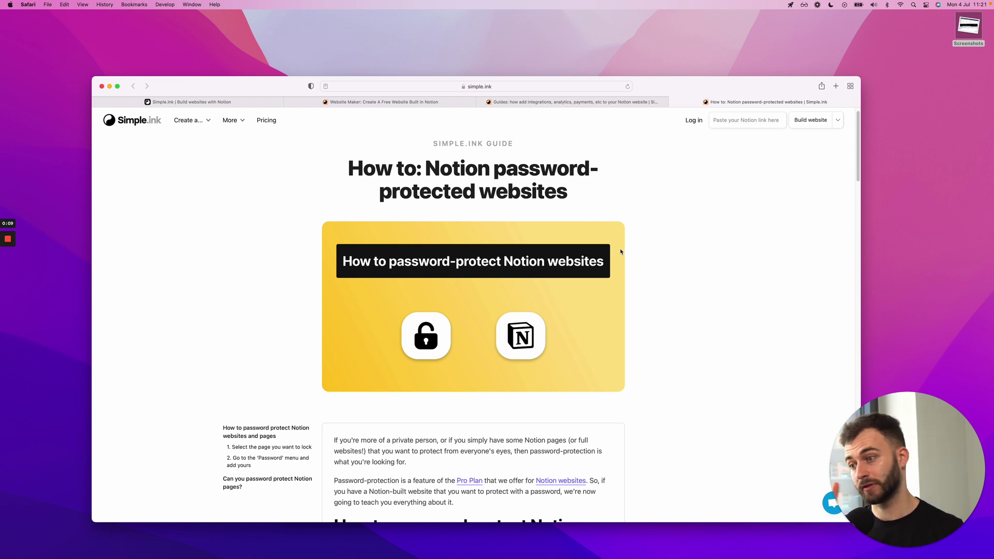
{"action": "scroll", "coordinate": [621, 252], "scroll_direction": "down", "scroll_amount": 1}
{"action": "scroll", "coordinate": [620, 251], "scroll_direction": "up", "scroll_amount": 1}
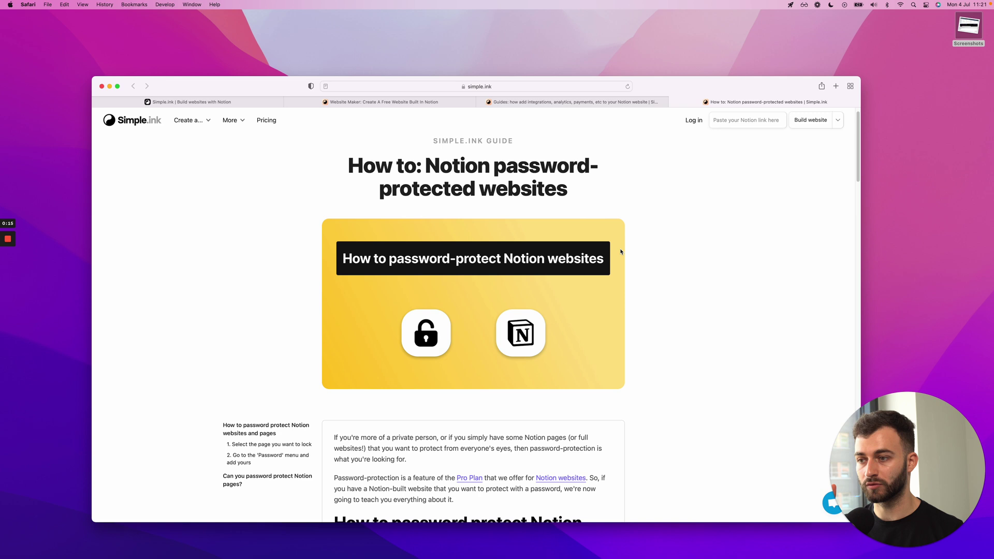
{"action": "scroll", "coordinate": [621, 251], "scroll_direction": "up", "scroll_amount": 1}
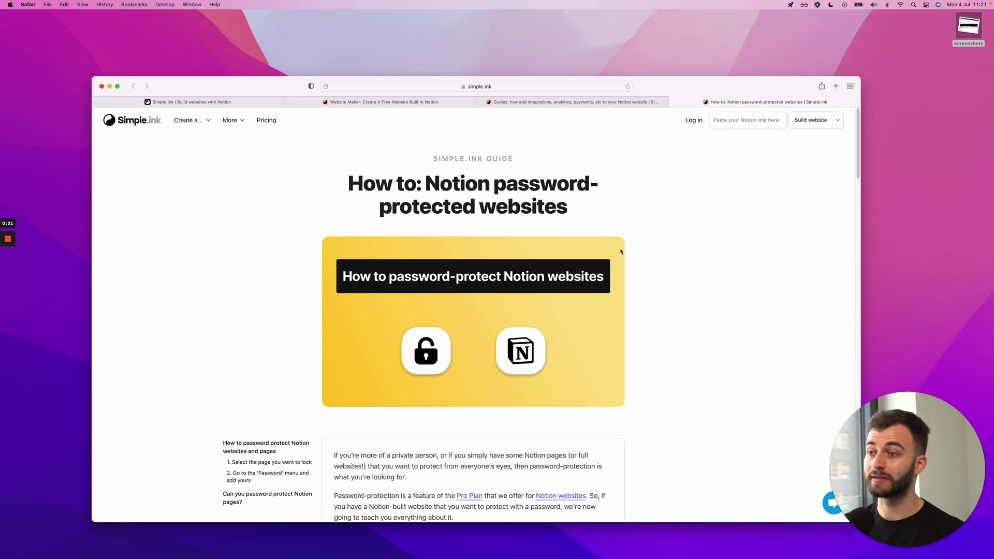
{"action": "scroll", "coordinate": [620, 251], "scroll_direction": "down", "scroll_amount": 4}
{"action": "scroll", "coordinate": [618, 250], "scroll_direction": "down", "scroll_amount": 2}
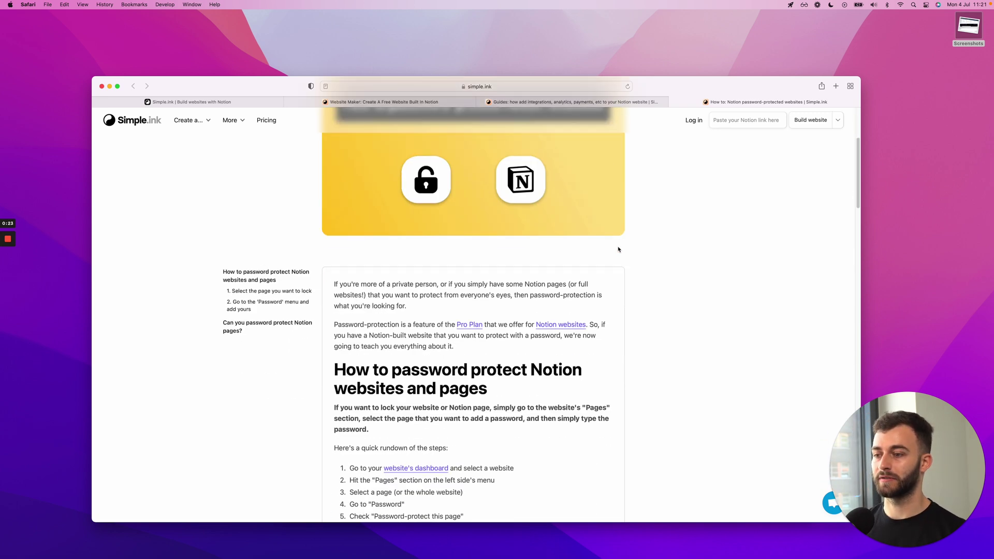
{"action": "scroll", "coordinate": [618, 249], "scroll_direction": "down", "scroll_amount": 2}
{"action": "scroll", "coordinate": [613, 243], "scroll_direction": "down", "scroll_amount": 1}
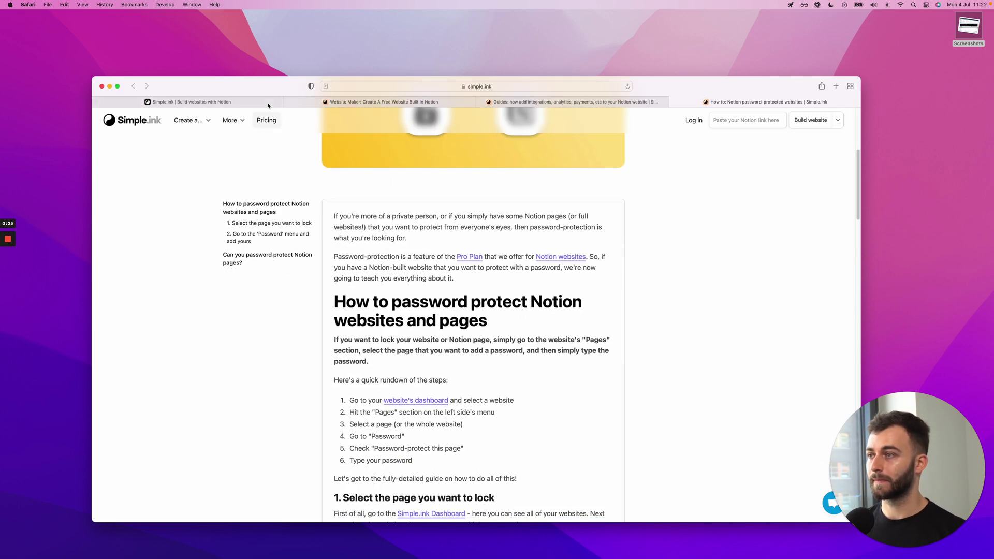
Step: Browse the CV site's dashboard, websites list and homepage, then return to Site customization
{"action": "left_click", "coordinate": [233, 102]}
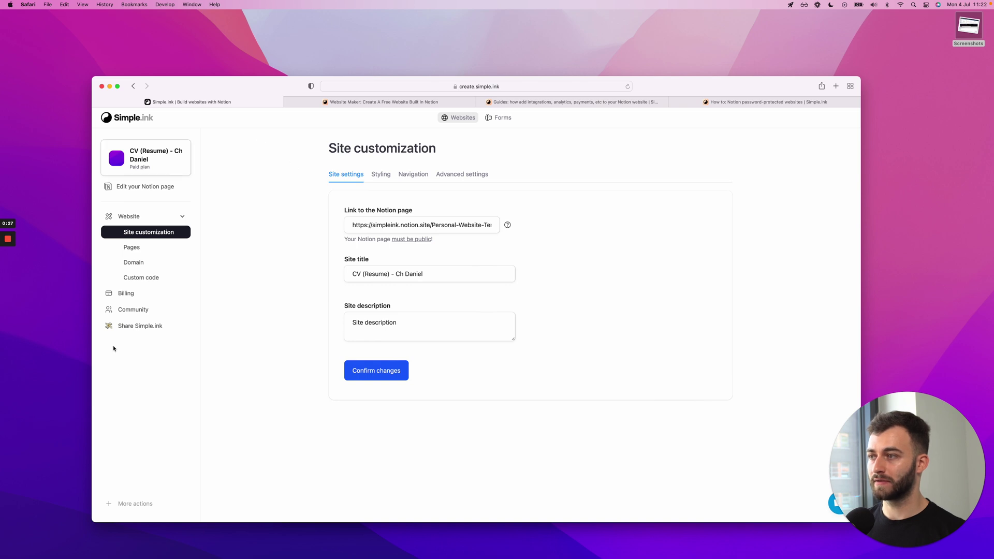
{"action": "left_click", "coordinate": [128, 118]}
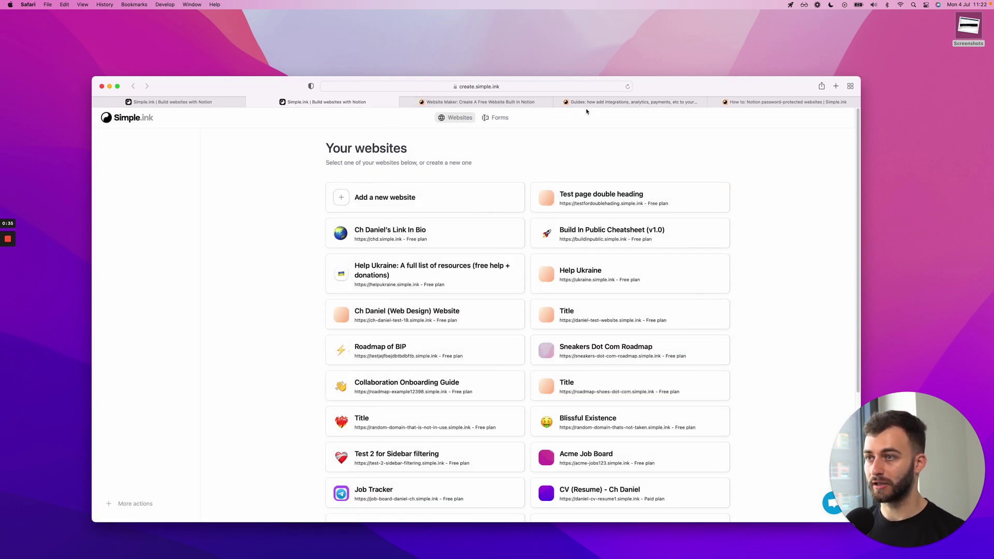
{"action": "left_click", "coordinate": [525, 102]}
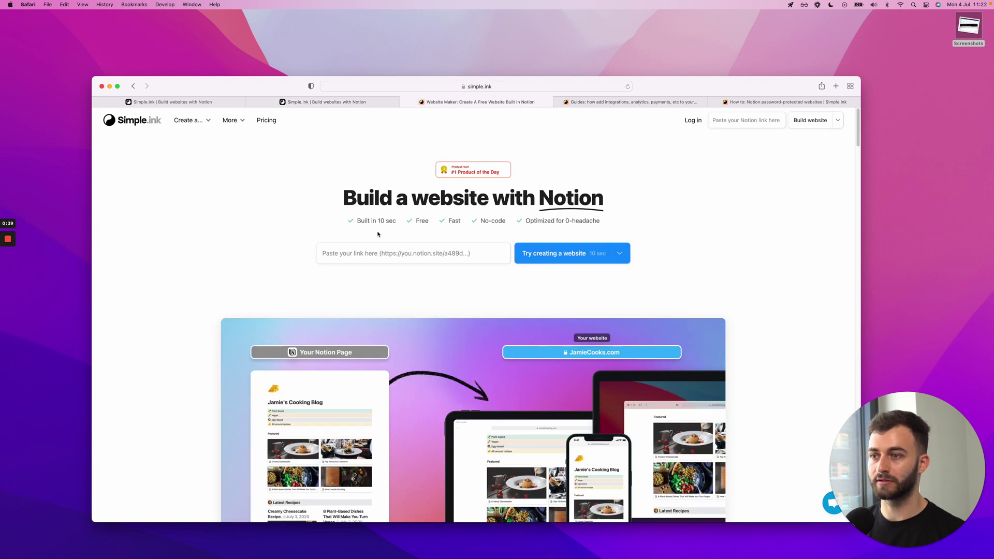
{"action": "scroll", "coordinate": [379, 234], "scroll_direction": "down", "scroll_amount": 3}
{"action": "scroll", "coordinate": [379, 249], "scroll_direction": "up", "scroll_amount": 3}
{"action": "scroll", "coordinate": [344, 307], "scroll_direction": "down", "scroll_amount": 3}
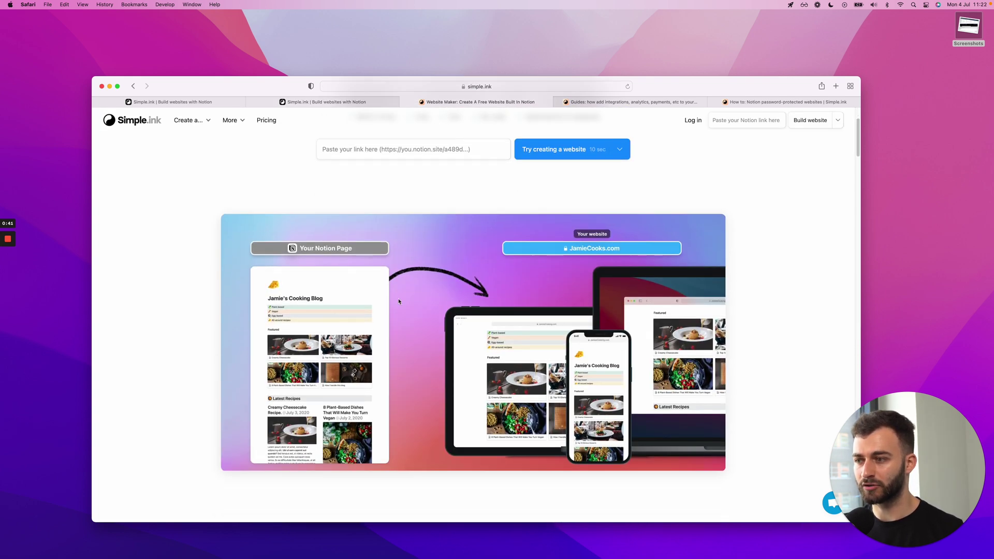
{"action": "scroll", "coordinate": [513, 310], "scroll_direction": "down", "scroll_amount": 5}
{"action": "scroll", "coordinate": [669, 334], "scroll_direction": "down", "scroll_amount": 5}
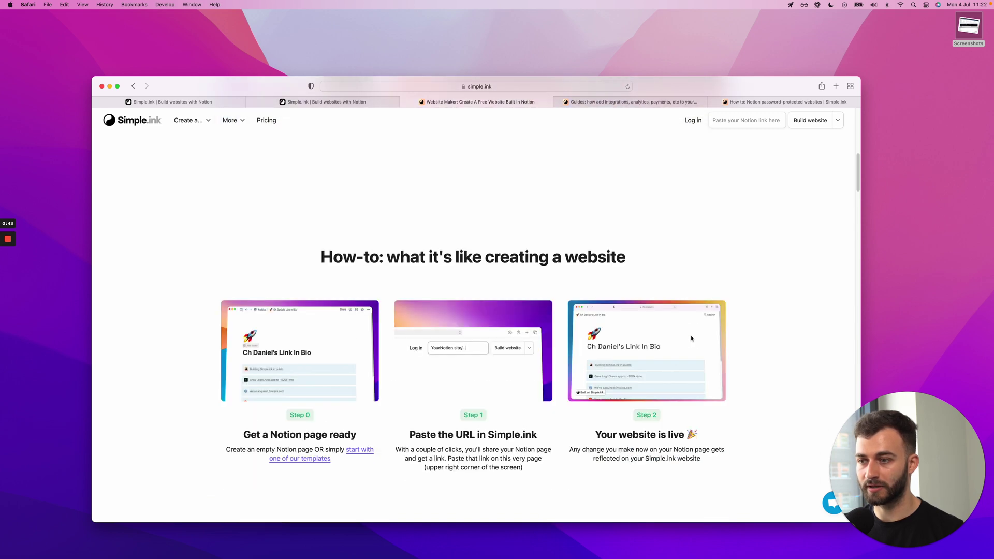
{"action": "scroll", "coordinate": [691, 340], "scroll_direction": "down", "scroll_amount": 5}
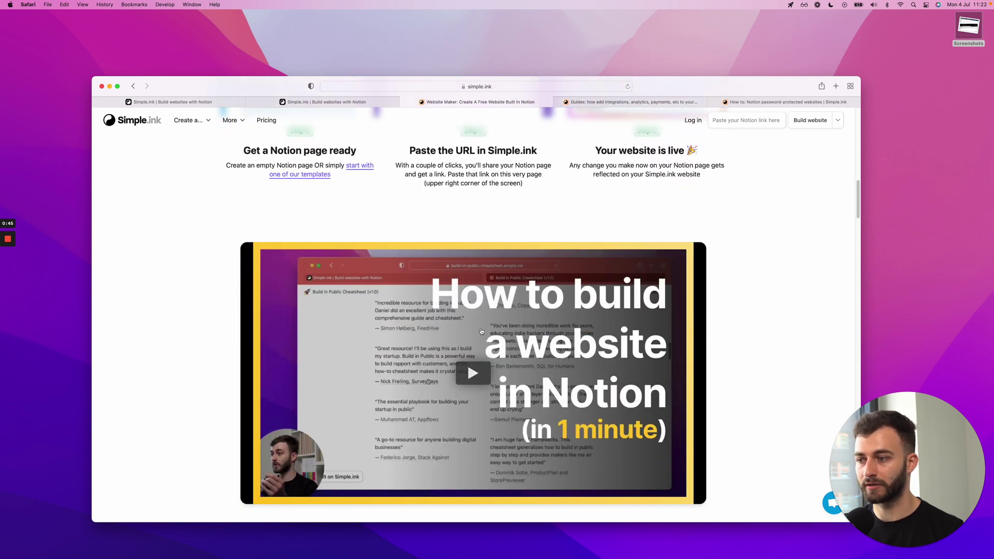
{"action": "scroll", "coordinate": [467, 318], "scroll_direction": "up", "scroll_amount": 10}
{"action": "left_click", "coordinate": [194, 101]}
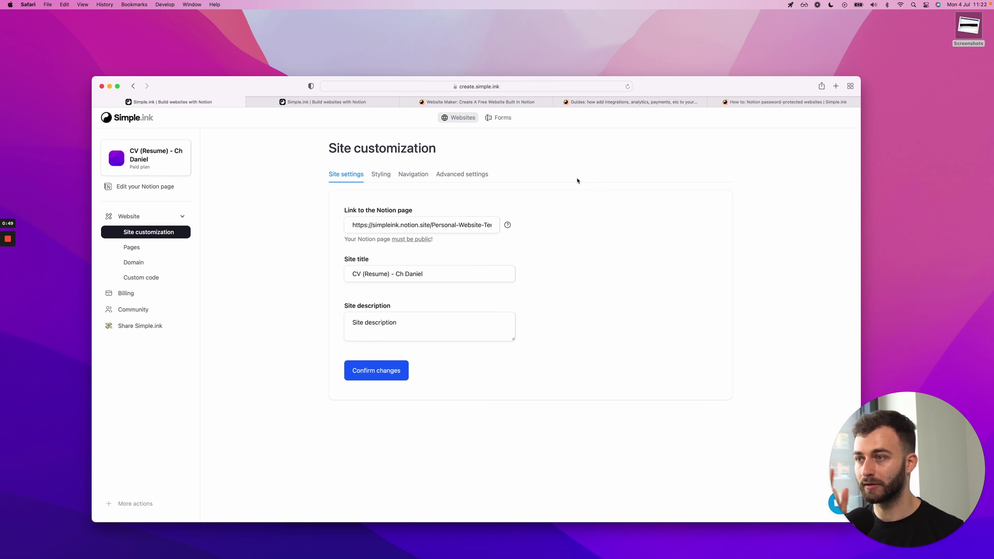
Step: Open the CV website's Pages list from the Website sidebar and check the published site
{"action": "left_click", "coordinate": [131, 247]}
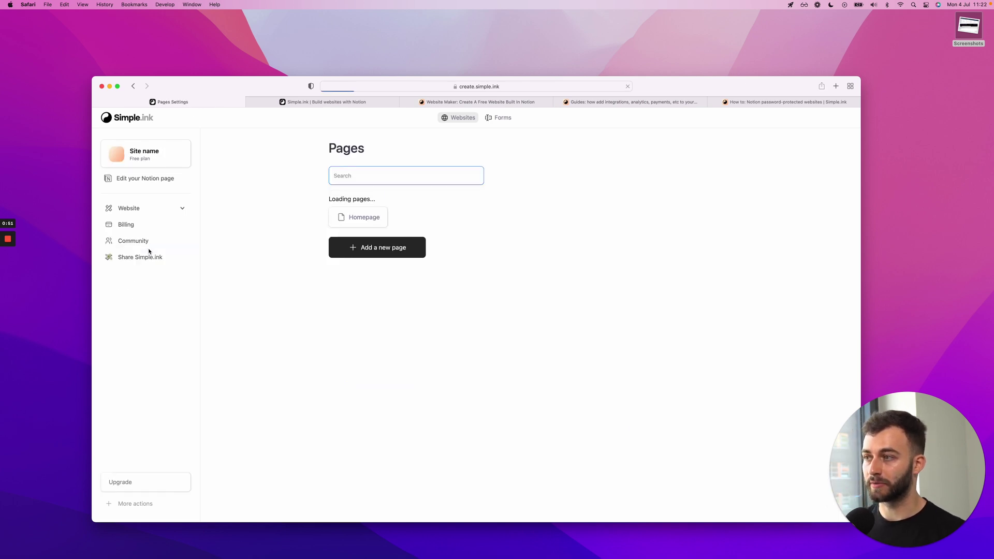
{"action": "scroll", "coordinate": [365, 211], "scroll_direction": "down", "scroll_amount": 5}
{"action": "scroll", "coordinate": [388, 225], "scroll_direction": "down", "scroll_amount": 5}
{"action": "scroll", "coordinate": [397, 234], "scroll_direction": "down", "scroll_amount": 2}
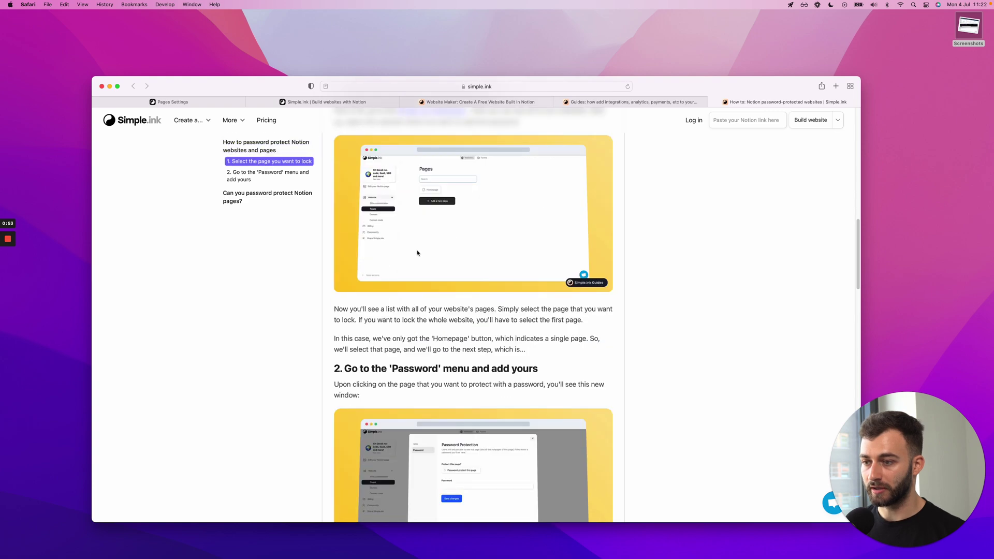
{"action": "scroll", "coordinate": [405, 238], "scroll_direction": "up", "scroll_amount": 3}
{"action": "scroll", "coordinate": [405, 238], "scroll_direction": "down", "scroll_amount": 3}
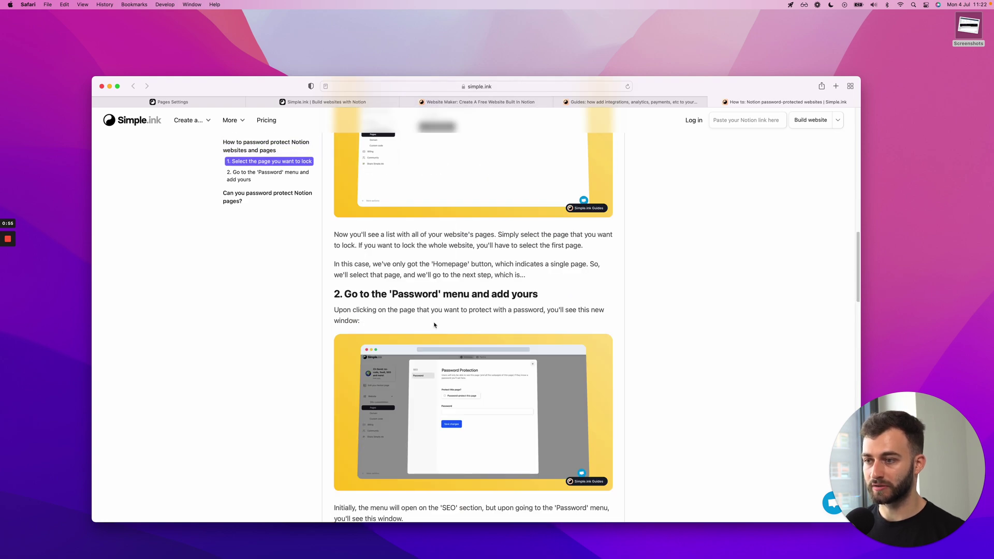
{"action": "scroll", "coordinate": [435, 327], "scroll_direction": "up", "scroll_amount": 5}
{"action": "scroll", "coordinate": [434, 326], "scroll_direction": "up", "scroll_amount": 2}
{"action": "left_click", "coordinate": [173, 102]}
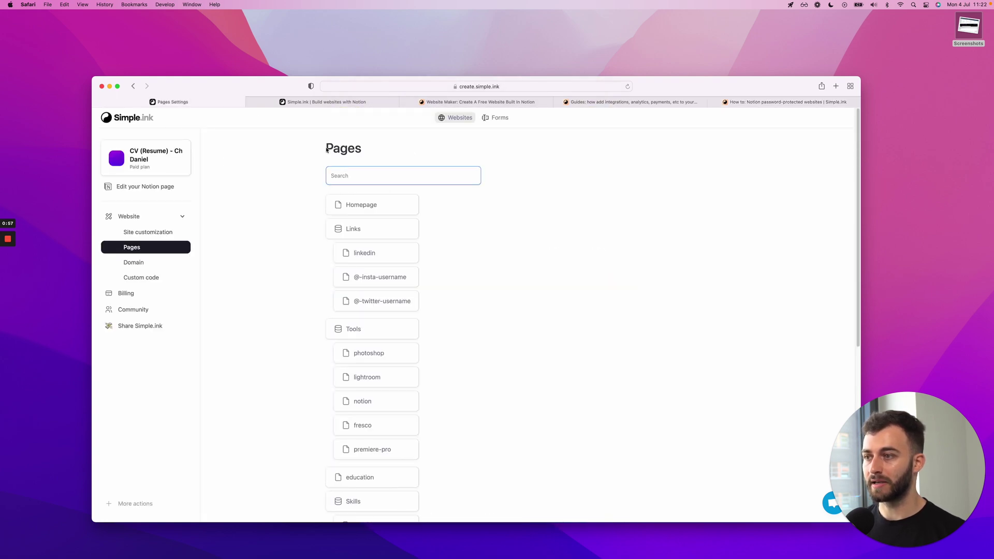
{"action": "left_click", "coordinate": [288, 101]}
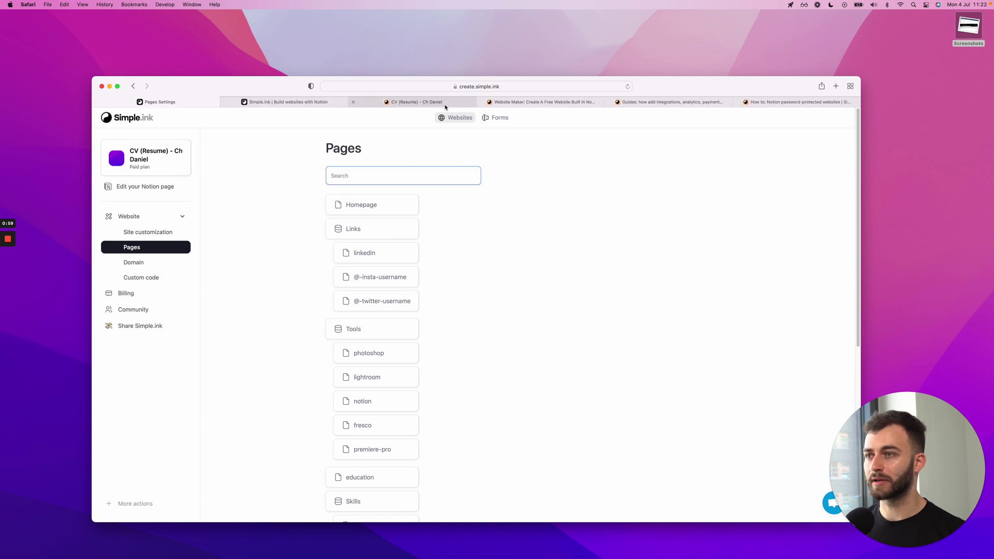
{"action": "left_click", "coordinate": [412, 102]}
{"action": "left_click_drag", "start_coordinate": [396, 102], "coordinate": [287, 102]}
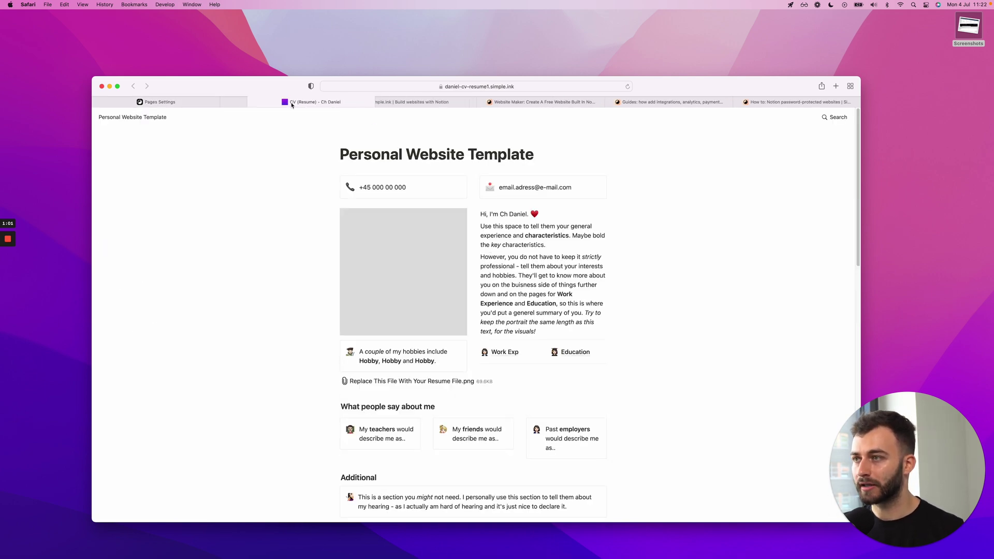
{"action": "scroll", "coordinate": [512, 265], "scroll_direction": "down", "scroll_amount": 5}
{"action": "scroll", "coordinate": [525, 222], "scroll_direction": "down", "scroll_amount": 5}
{"action": "scroll", "coordinate": [523, 222], "scroll_direction": "down", "scroll_amount": 5}
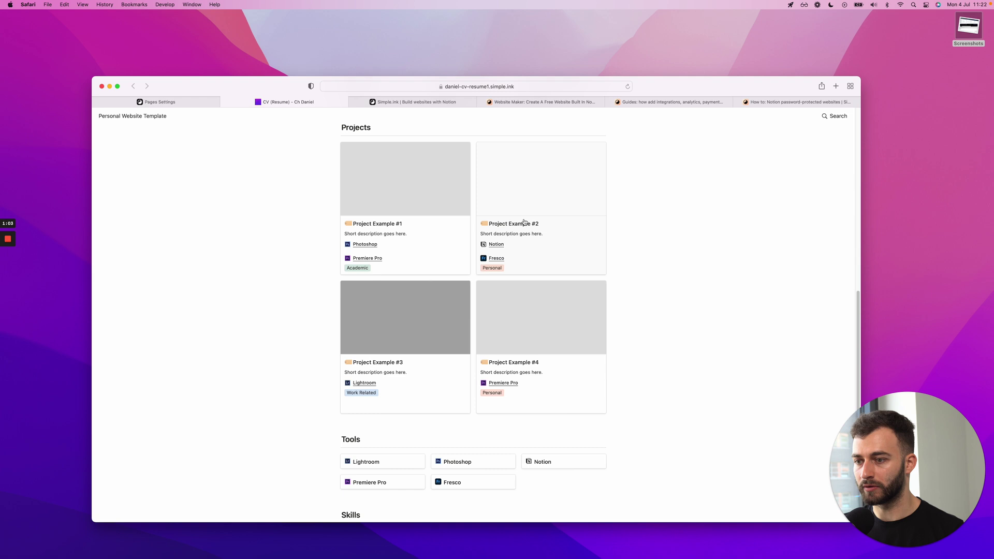
{"action": "scroll", "coordinate": [522, 349], "scroll_direction": "down", "scroll_amount": 5}
{"action": "scroll", "coordinate": [521, 378], "scroll_direction": "up", "scroll_amount": 10}
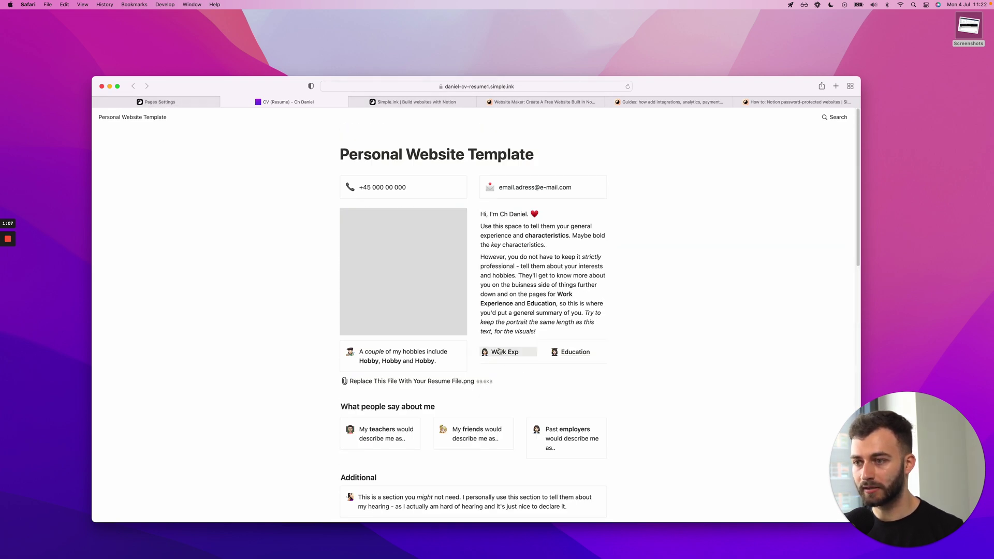
{"action": "left_click", "coordinate": [501, 352]}
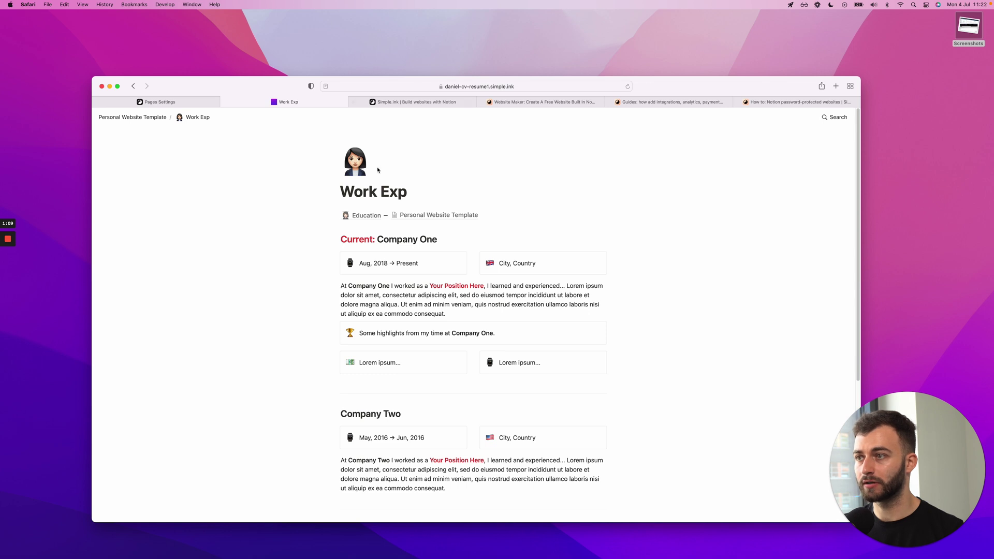
{"action": "left_click", "coordinate": [159, 102]}
Step: Filter the Pages list by 'work' and open the work-exp page settings
{"action": "left_click", "coordinate": [388, 176]}
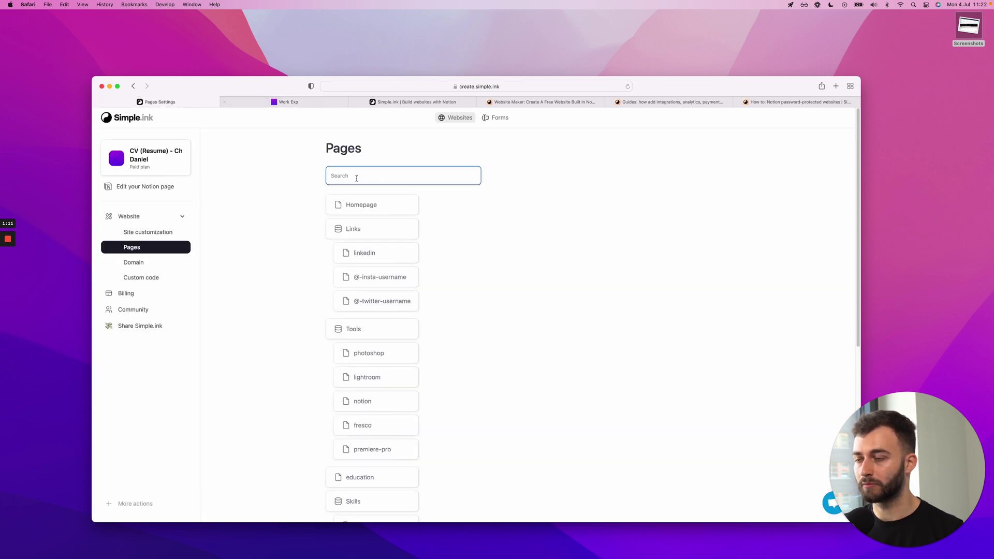
{"action": "scroll", "coordinate": [497, 303], "scroll_direction": "down", "scroll_amount": 10}
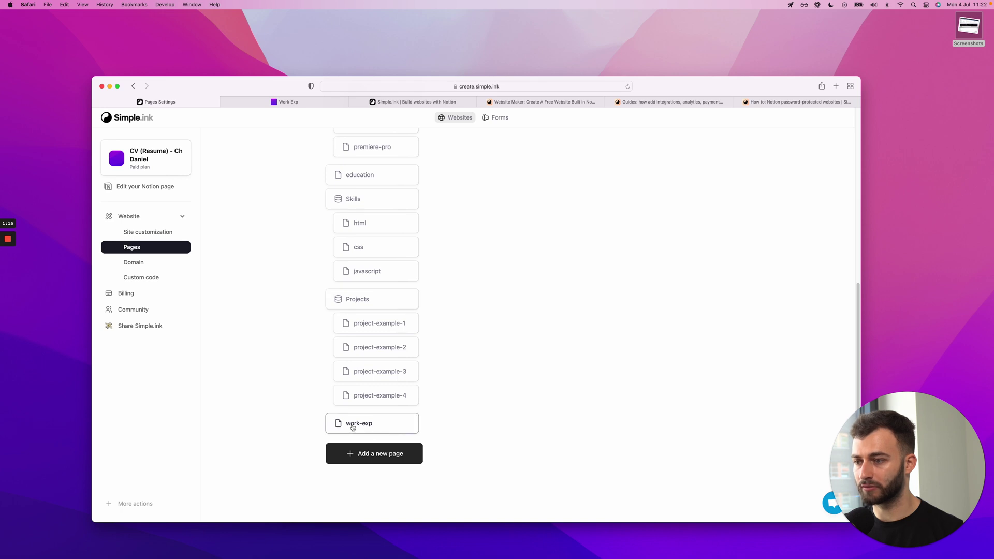
{"action": "scroll", "coordinate": [351, 426], "scroll_direction": "up", "scroll_amount": 10}
{"action": "left_click", "coordinate": [368, 176]}
{"action": "type", "text": "work"}
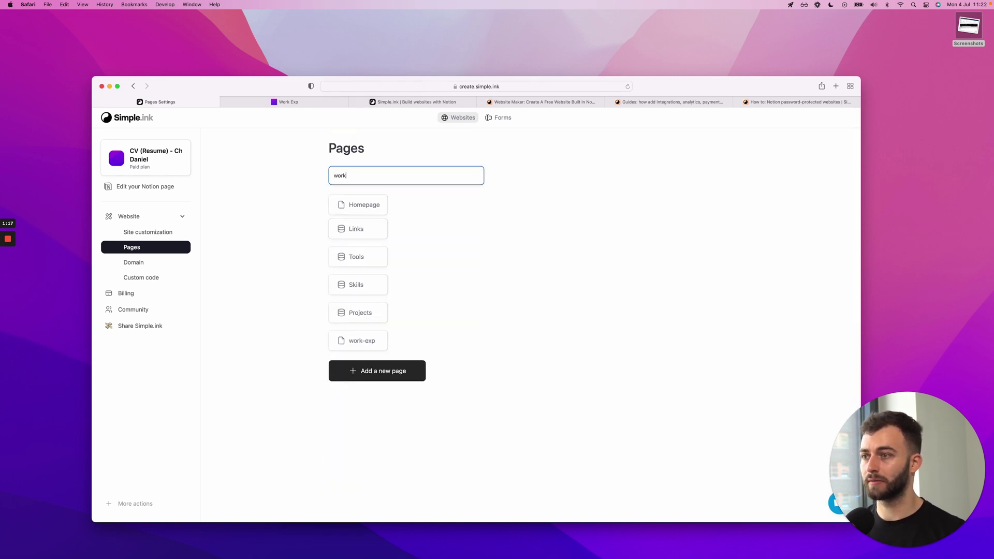
{"action": "left_click", "coordinate": [367, 342]}
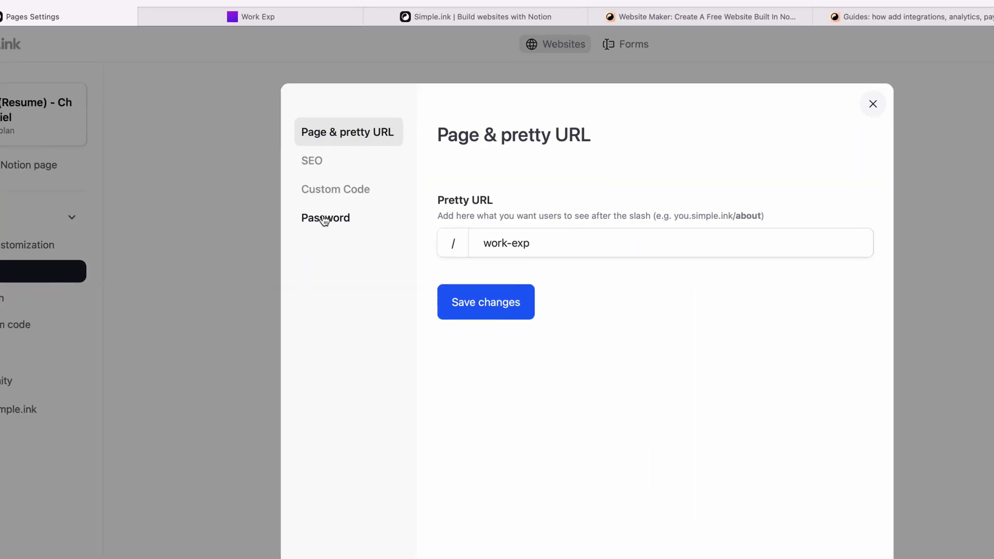
Step: Enable 'Password-protect this page' for work-exp with a password, skipping Safari's suggestion, and save
{"action": "left_click", "coordinate": [325, 219]}
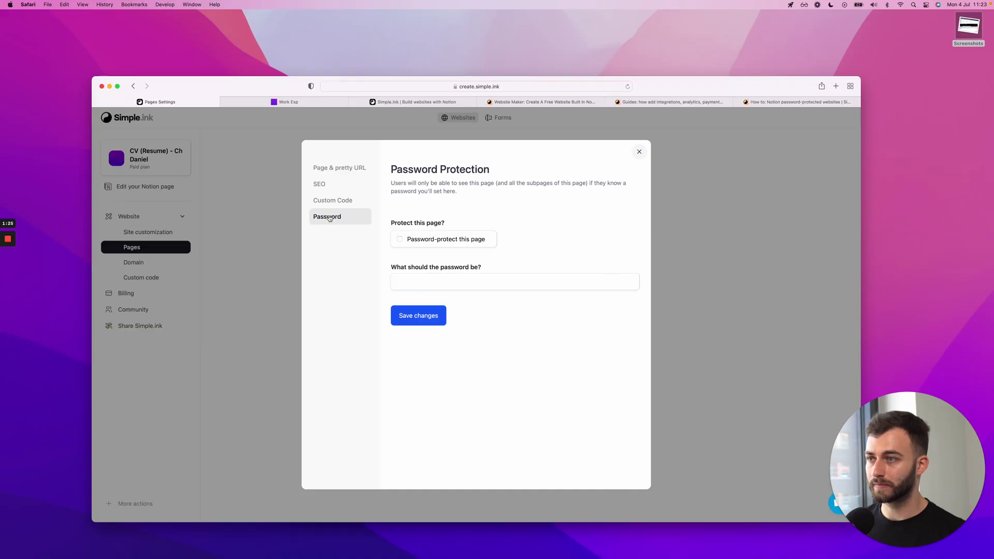
{"action": "left_click", "coordinate": [453, 257]}
{"action": "left_click", "coordinate": [497, 332]}
{"action": "left_click", "coordinate": [415, 280]}
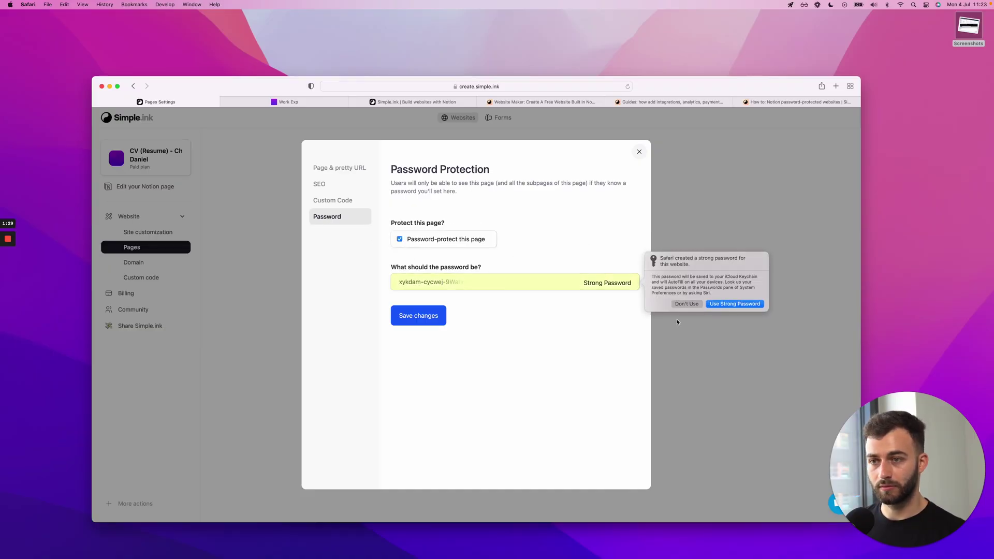
{"action": "left_click", "coordinate": [687, 304]}
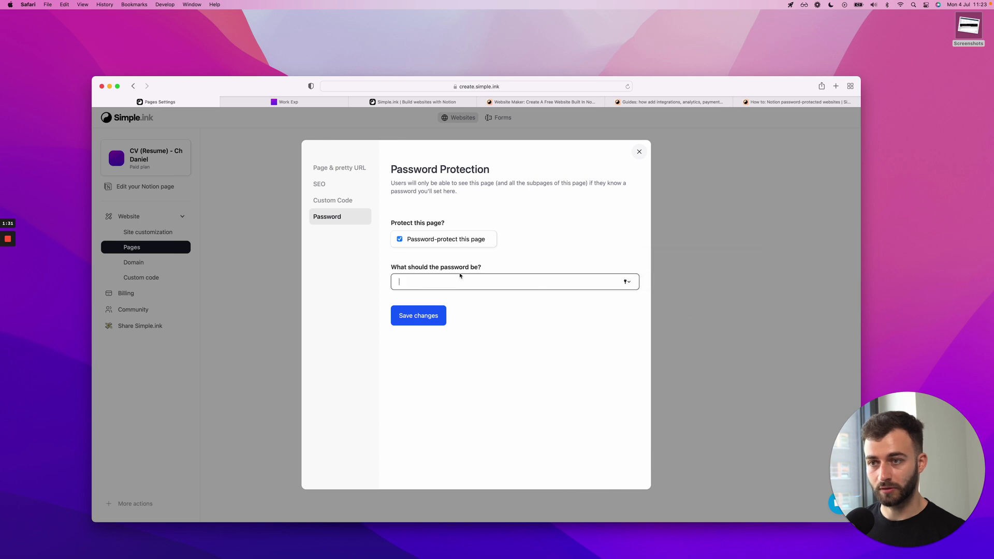
{"action": "left_click", "coordinate": [428, 313]}
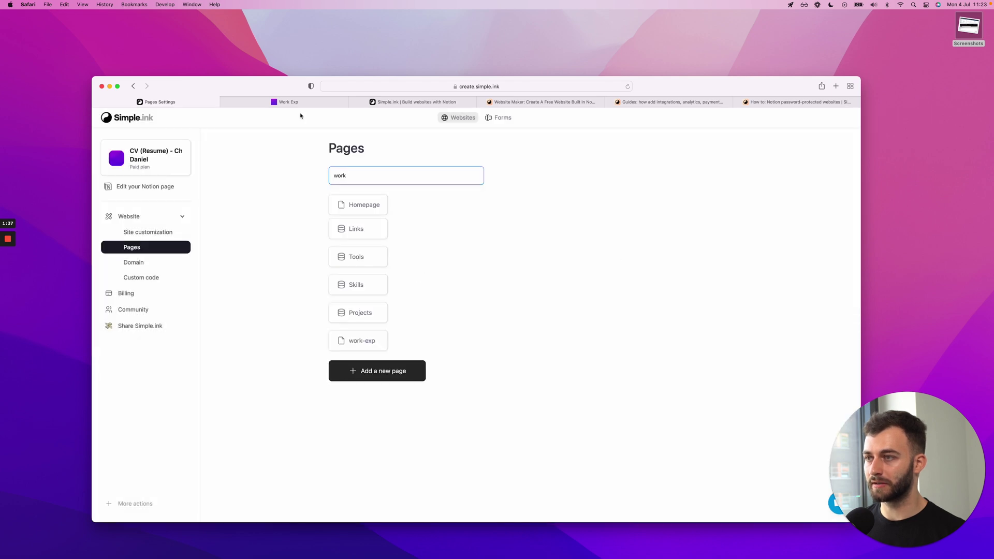
Step: Reload the live CV site, open Work Exp and unlock it with the password
{"action": "left_click", "coordinate": [287, 102]}
{"action": "left_click", "coordinate": [134, 87]}
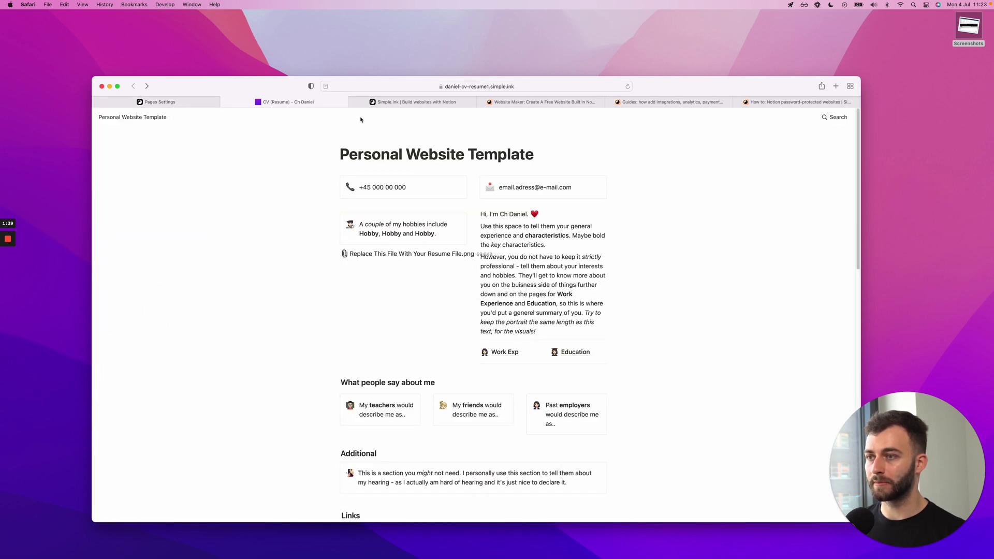
{"action": "key", "text": "super+r"}
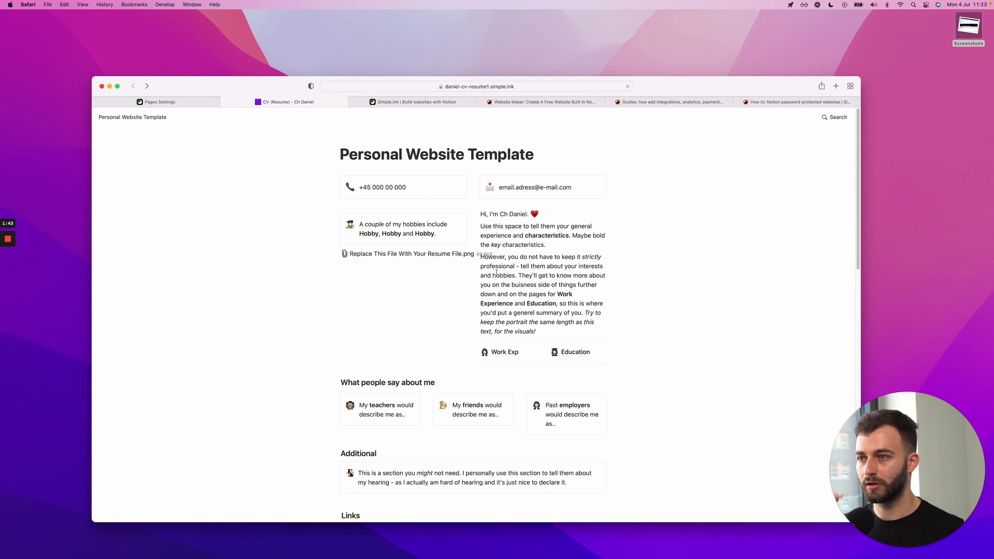
{"action": "left_click", "coordinate": [501, 351]}
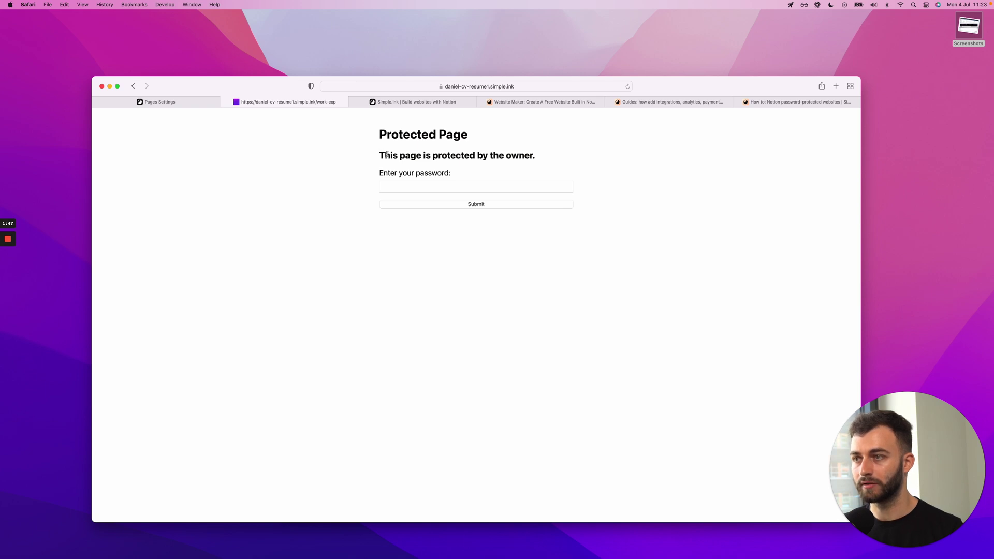
{"action": "left_click_drag", "start_coordinate": [386, 156], "coordinate": [524, 156]}
{"action": "left_click_drag", "start_coordinate": [412, 172], "coordinate": [467, 171]}
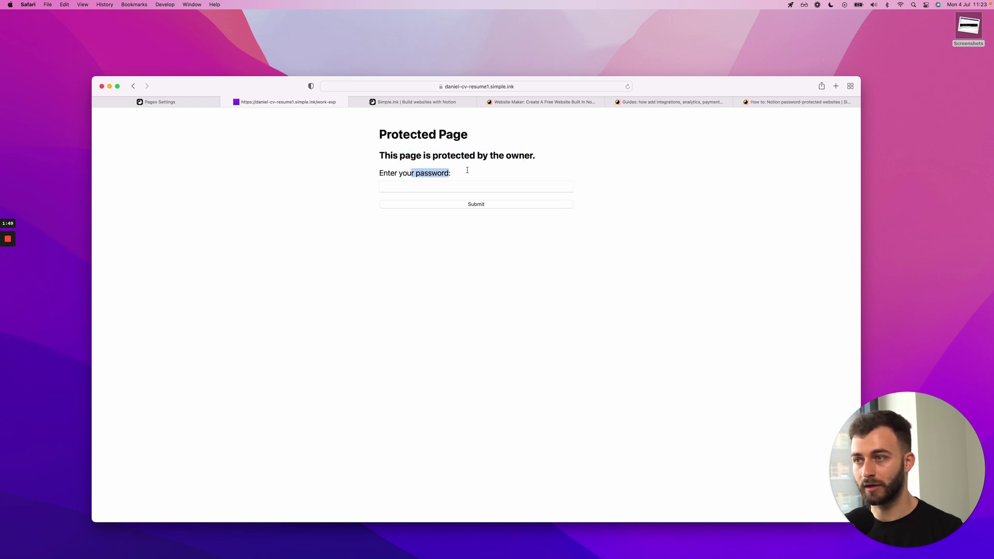
{"action": "left_click", "coordinate": [461, 187]}
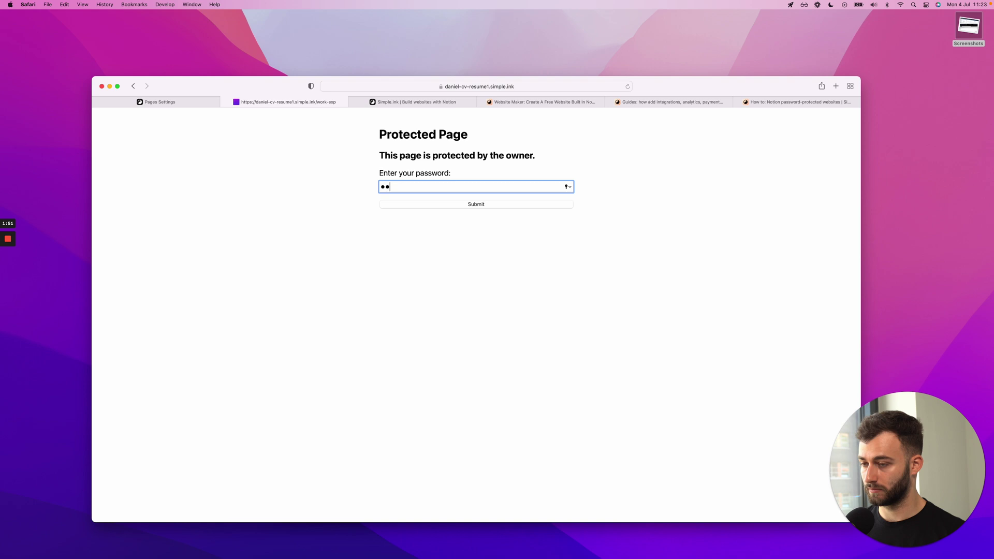
{"action": "left_click", "coordinate": [457, 205]}
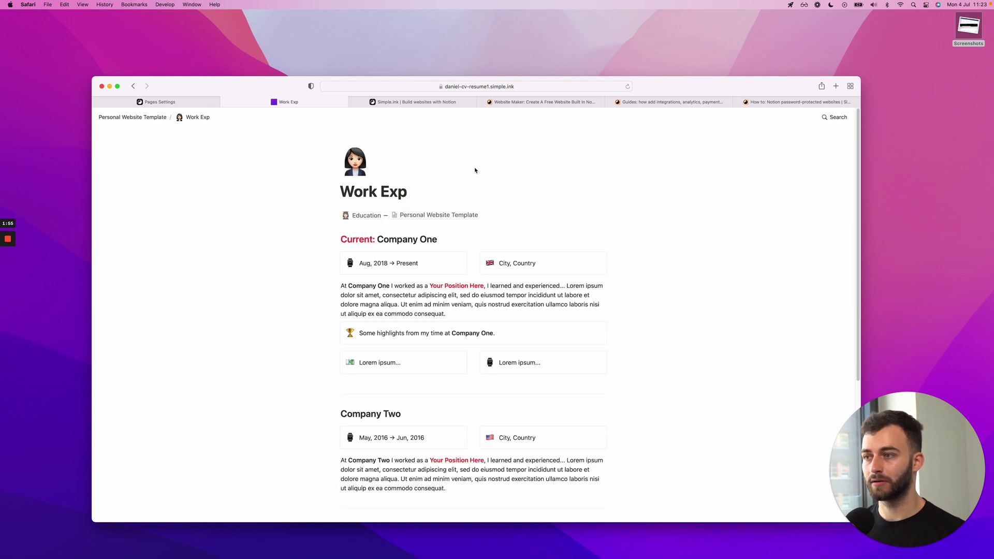
Step: Reload Work Exp and submit the password again to confirm protection
{"action": "key", "text": "super+r"}
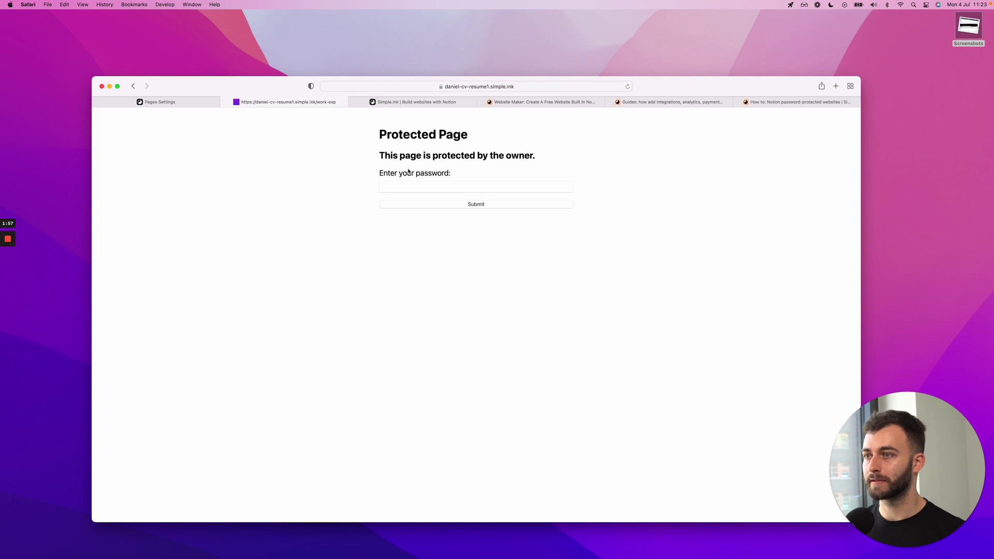
{"action": "left_click", "coordinate": [410, 185]}
{"action": "left_click", "coordinate": [412, 204]}
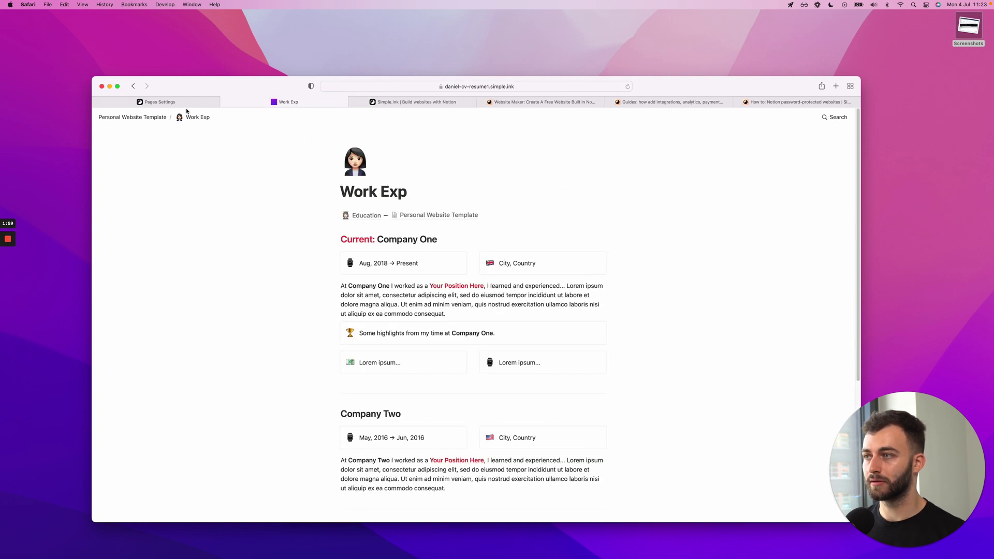
{"action": "key", "text": "super+1"}
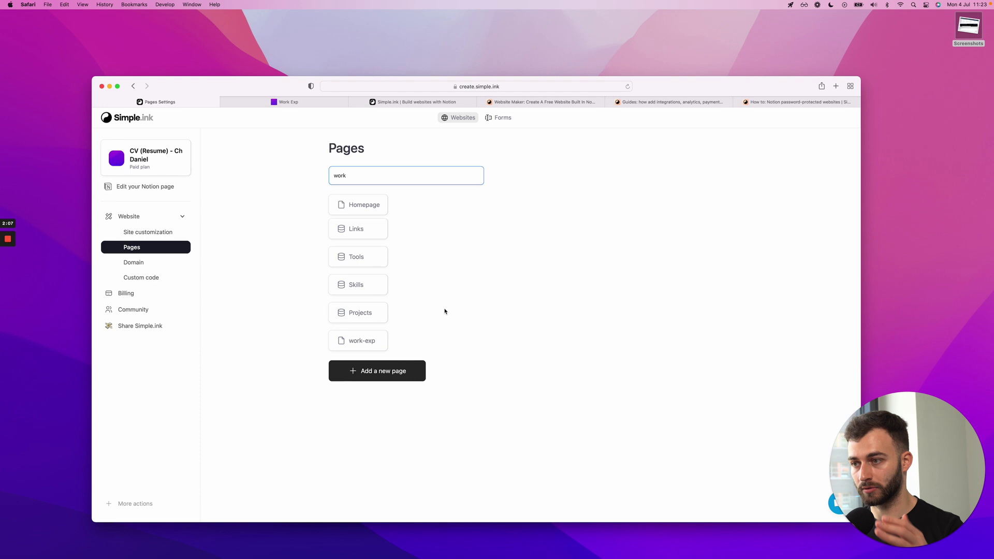
Step: Untick password protection for work-exp, save, and reload the live Work Exp page
{"action": "left_click", "coordinate": [341, 325]}
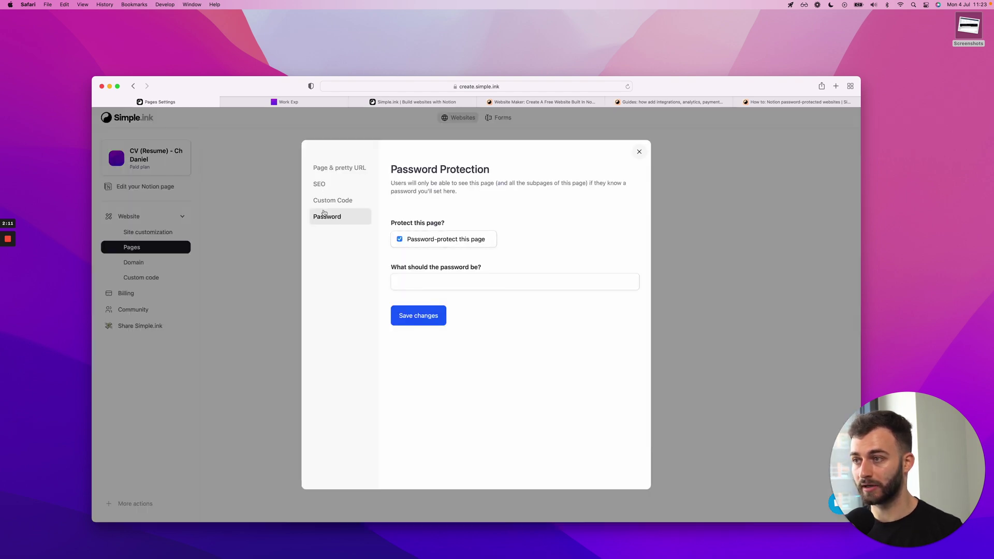
{"action": "left_click", "coordinate": [401, 239]}
{"action": "left_click", "coordinate": [418, 315]}
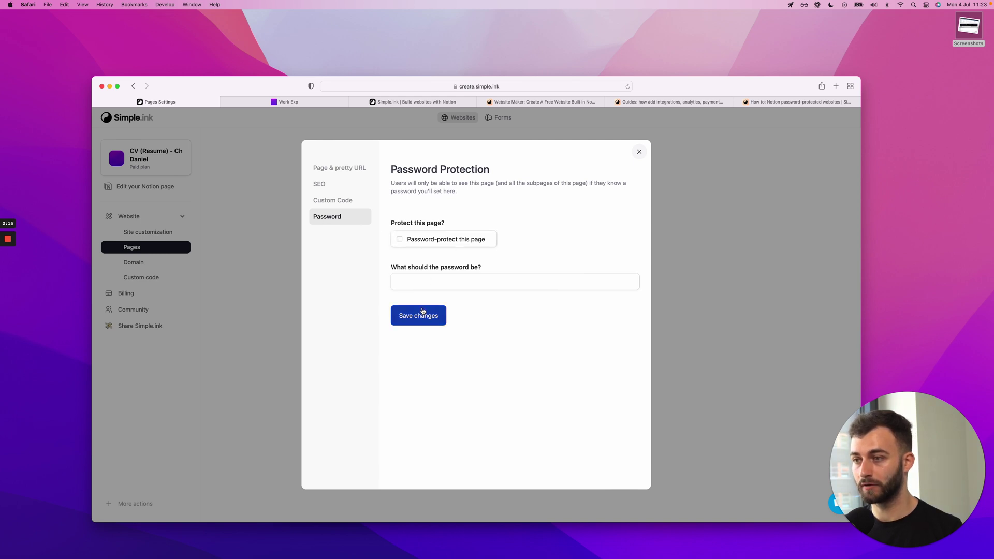
{"action": "left_click", "coordinate": [288, 102]}
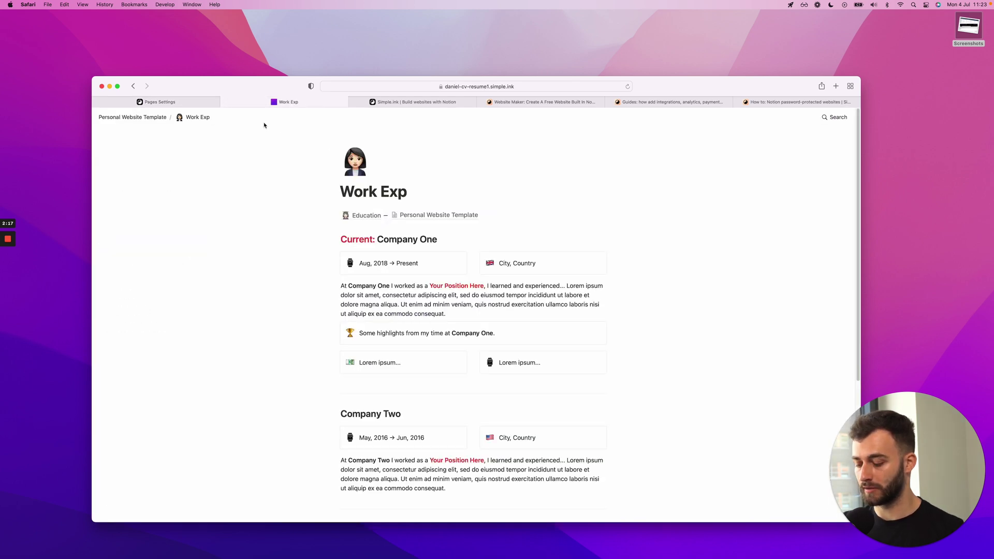
{"action": "key", "text": "super+r"}
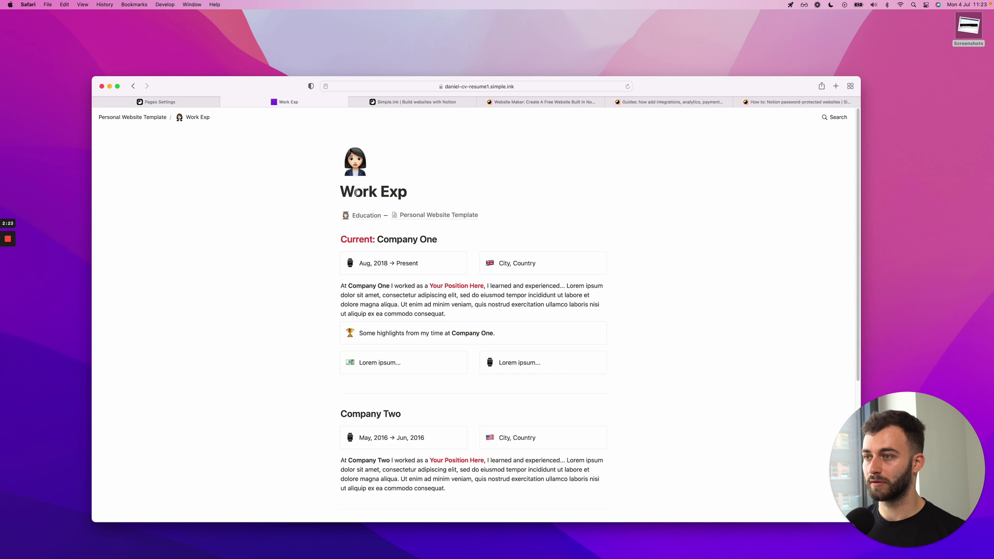
Step: Revisit the live homepage and Work Exp, then clear the 'work' filter in Pages
{"action": "left_click", "coordinate": [133, 117]}
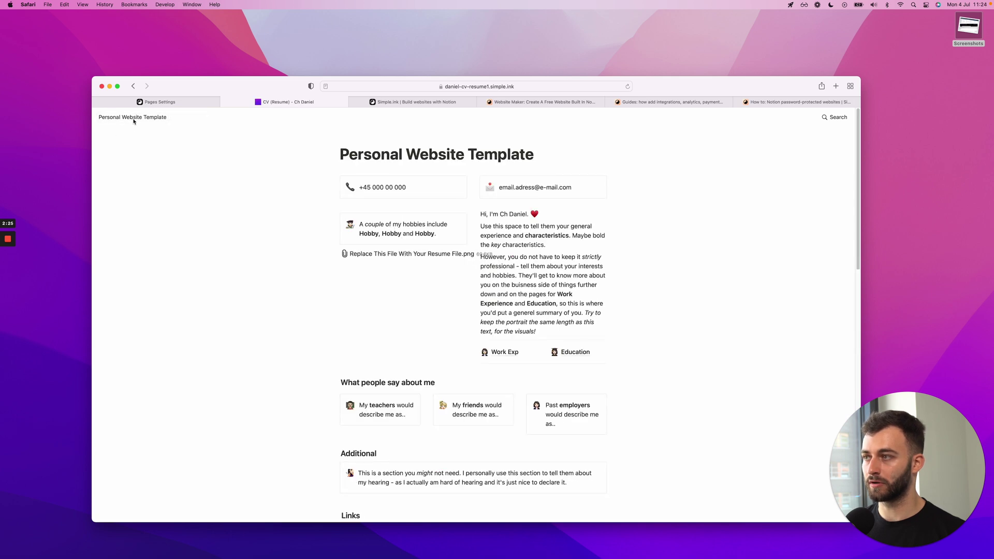
{"action": "left_click", "coordinate": [504, 352]}
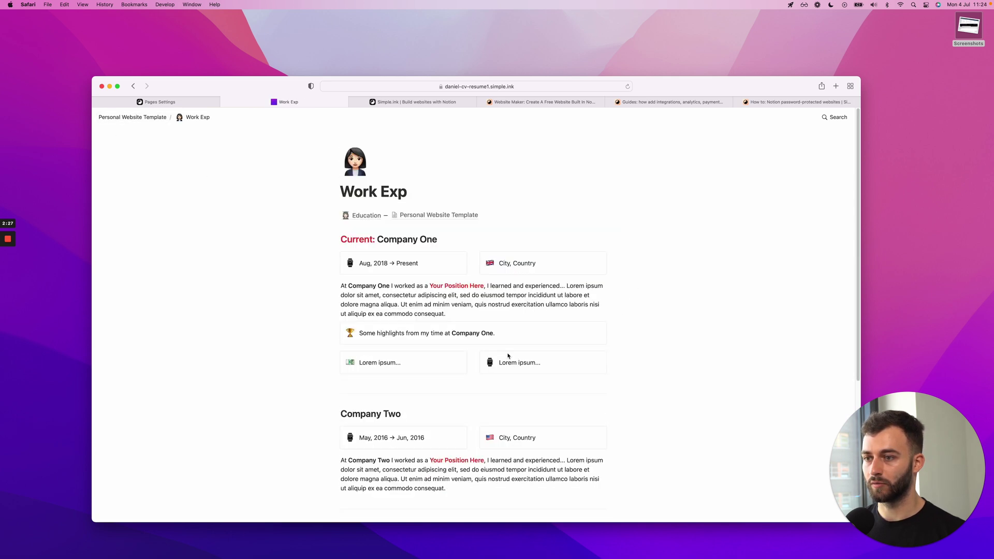
{"action": "key", "text": "ctrl+shift+Tab"}
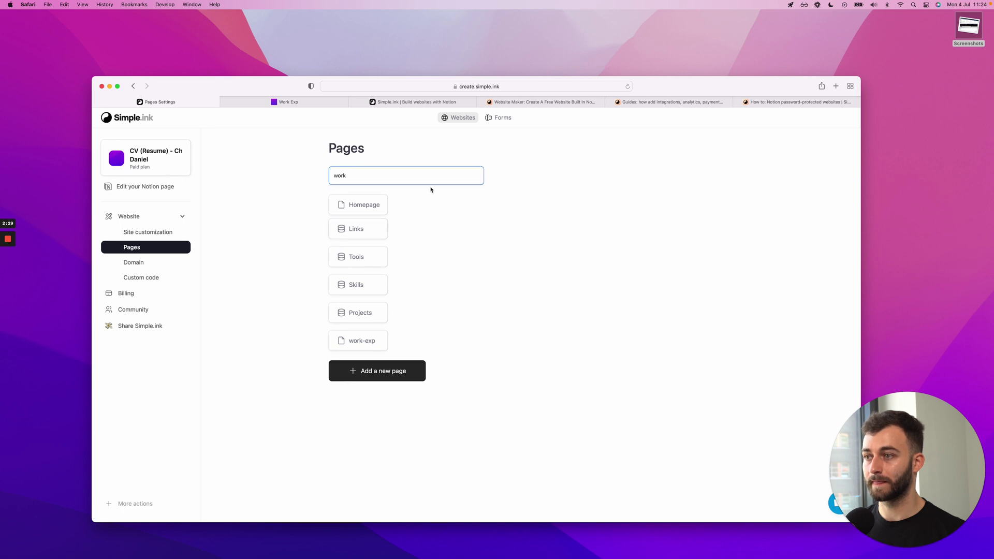
{"action": "left_click", "coordinate": [428, 177]}
{"action": "key", "text": "BackSpace"}
{"action": "key", "text": "BackSpace"}
{"action": "key", "text": "BackSpace"}
{"action": "left_click", "coordinate": [530, 288]}
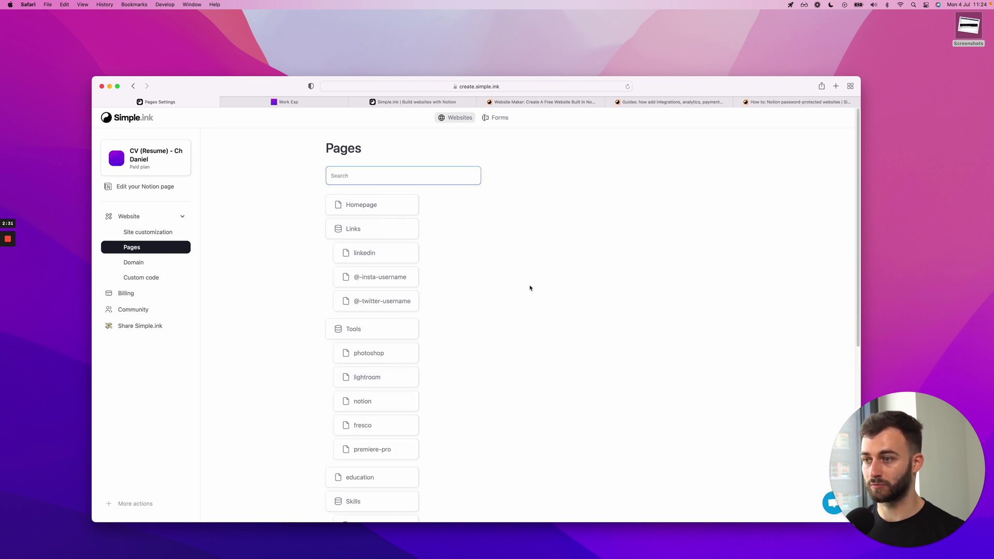
{"action": "scroll", "coordinate": [530, 288], "scroll_direction": "down", "scroll_amount": 8}
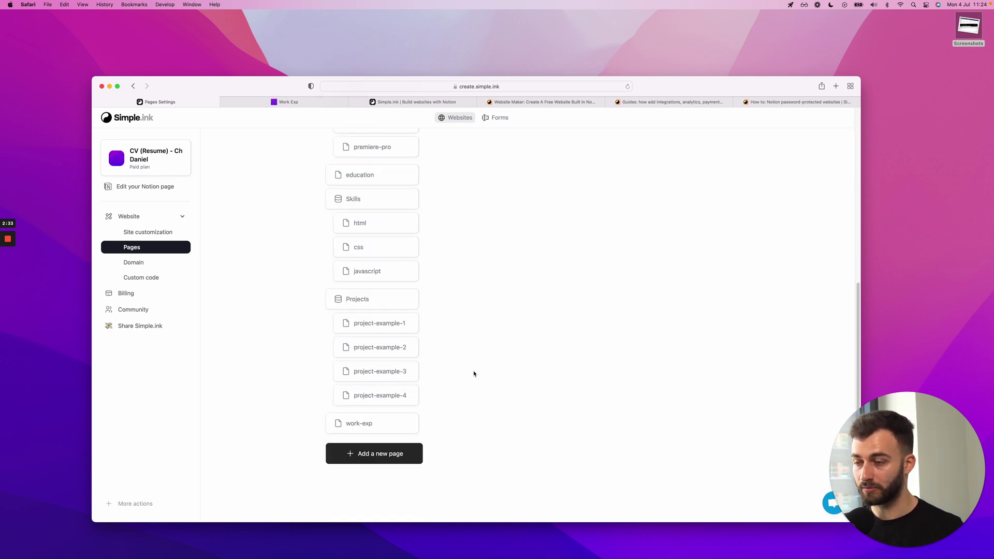
{"action": "scroll", "coordinate": [473, 374], "scroll_direction": "up", "scroll_amount": 8}
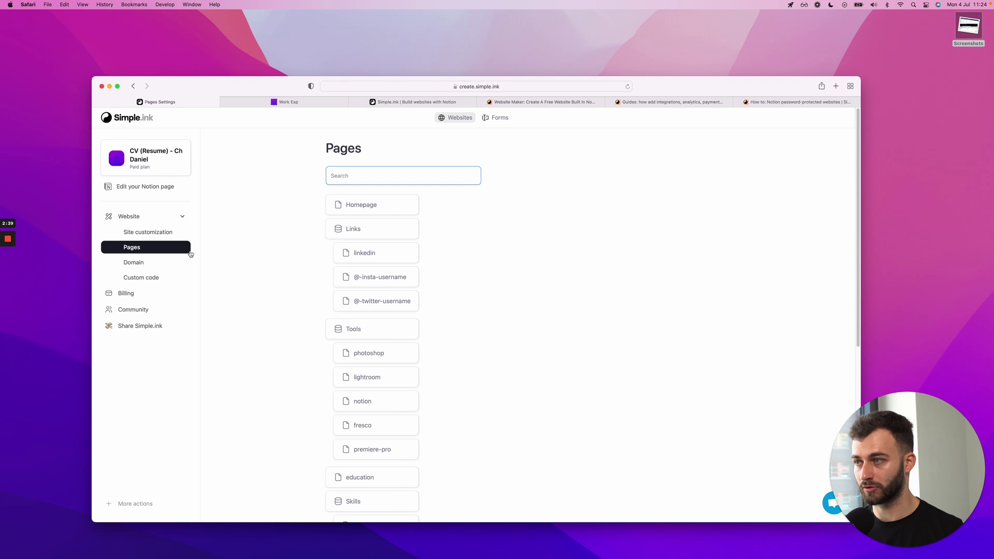
Step: Open the Homepage's password settings and check the live site's homepage
{"action": "left_click", "coordinate": [339, 208]}
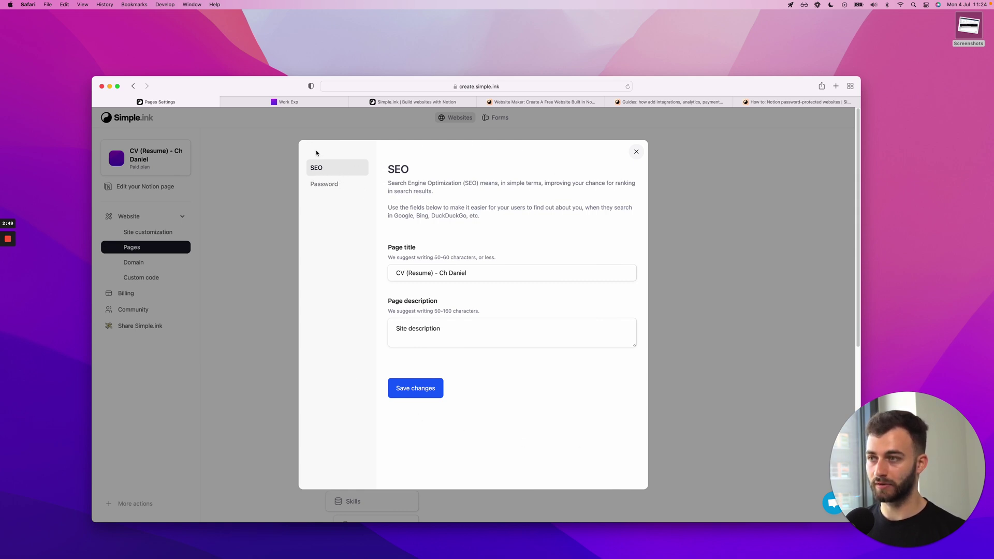
{"action": "left_click", "coordinate": [315, 188]}
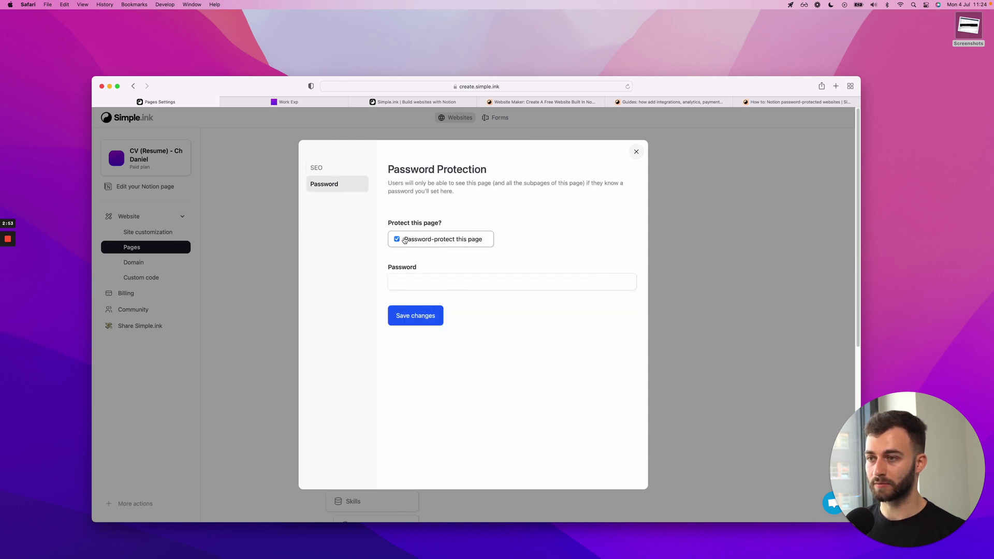
{"action": "left_click", "coordinate": [283, 102]}
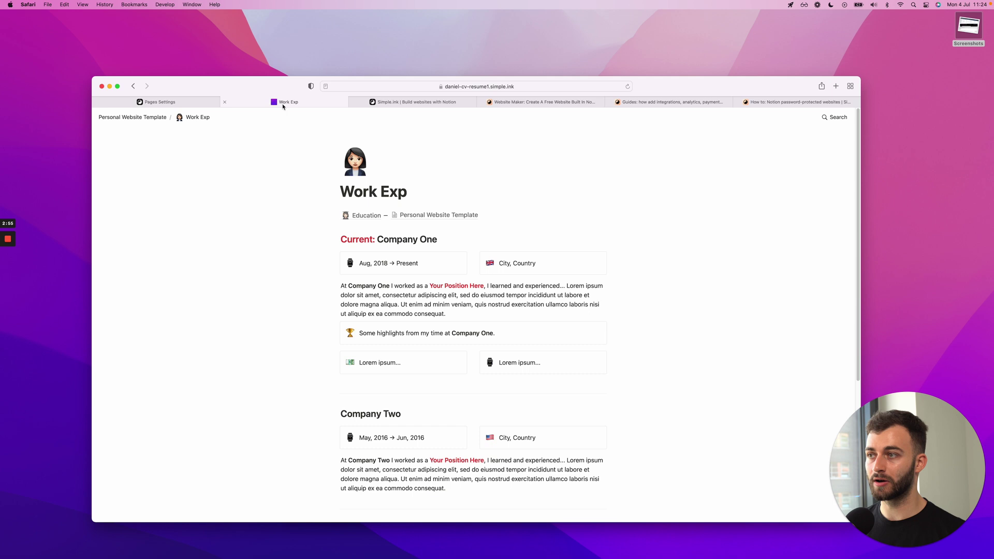
{"action": "left_click", "coordinate": [438, 214]}
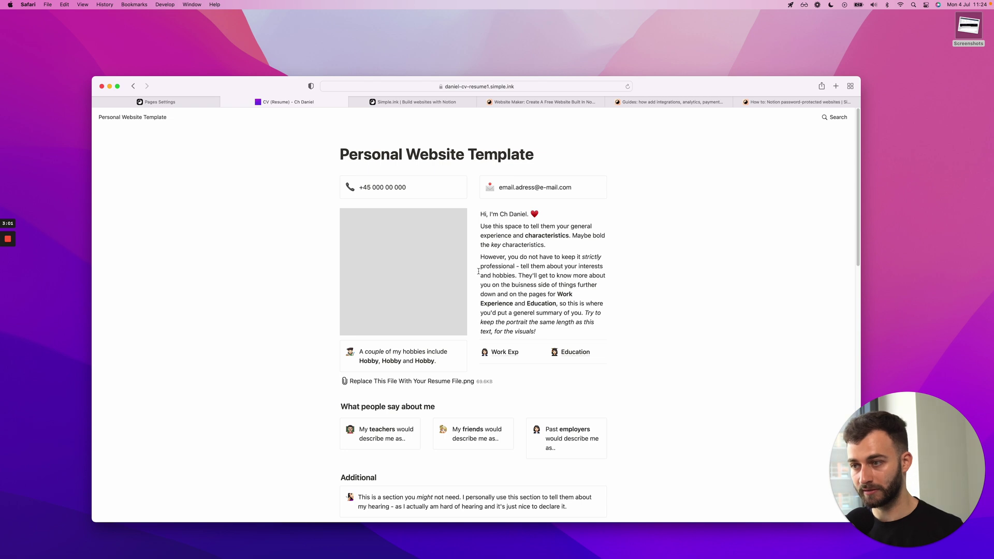
Step: Tick 'Password-protect this page' for Homepage, enter a password, save, and close the dialog
{"action": "left_click", "coordinate": [157, 101]}
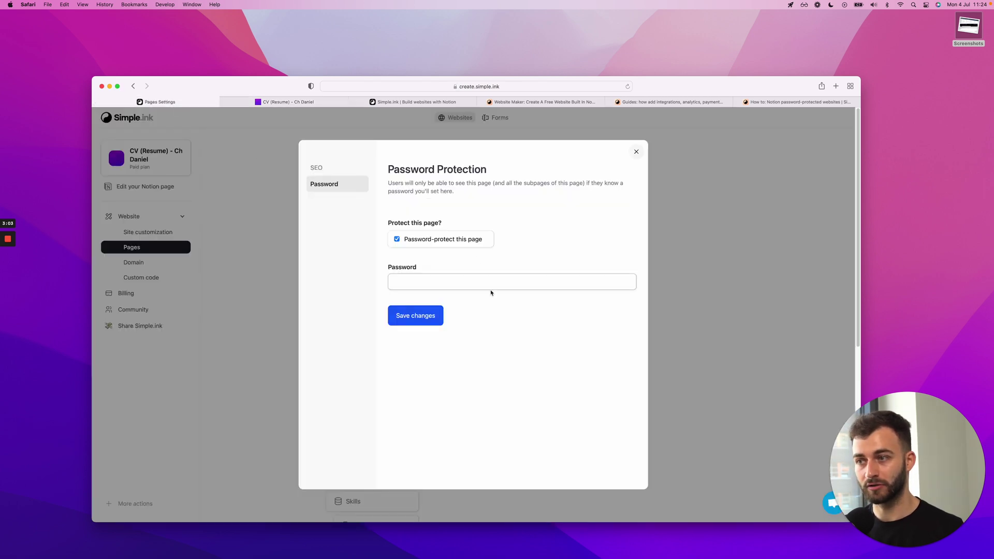
{"action": "left_click", "coordinate": [605, 154]}
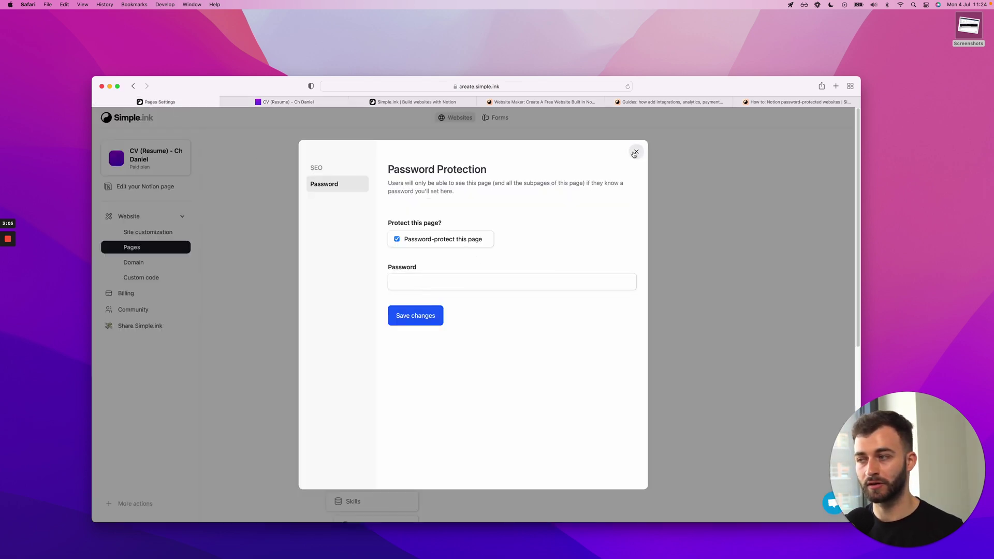
{"action": "left_click", "coordinate": [512, 281]}
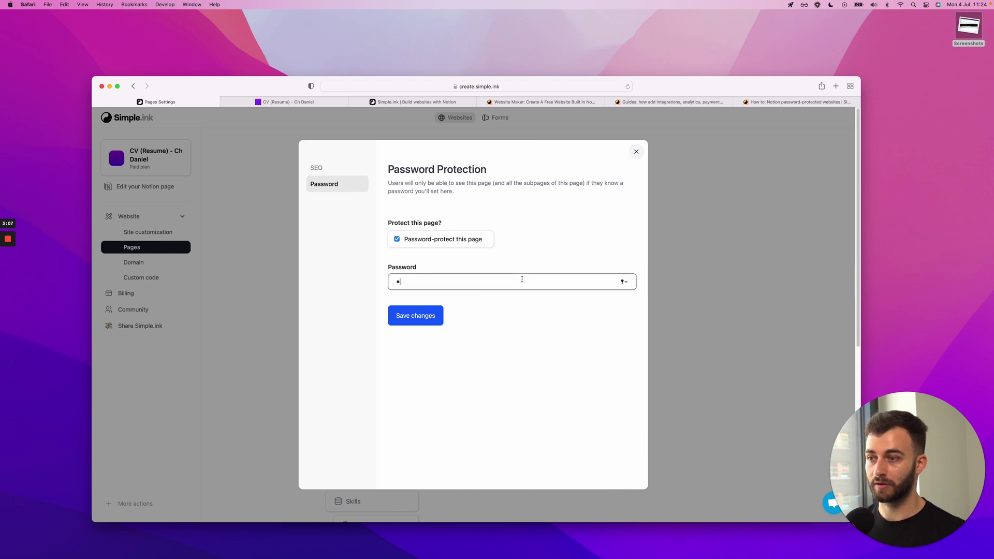
{"action": "left_click", "coordinate": [416, 315]}
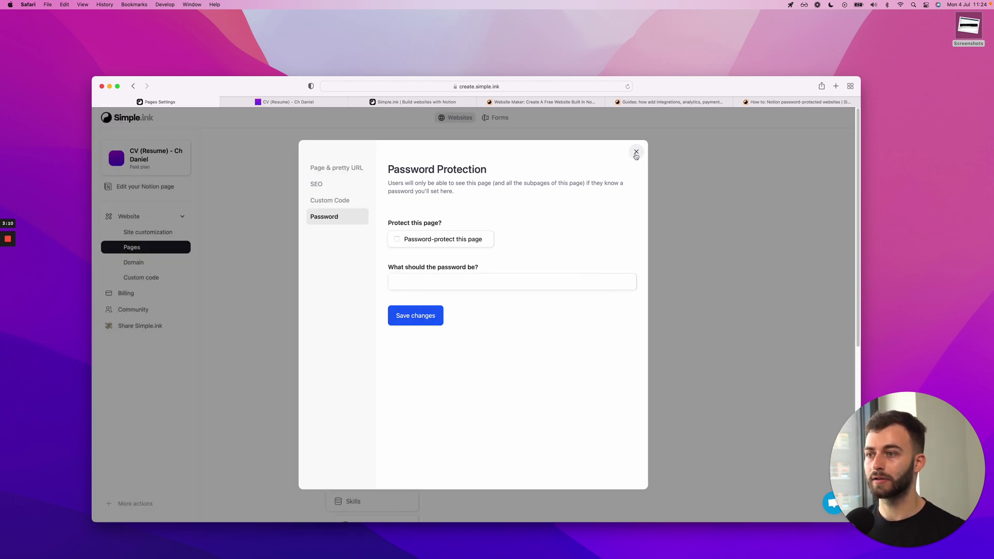
{"action": "left_click", "coordinate": [636, 155]}
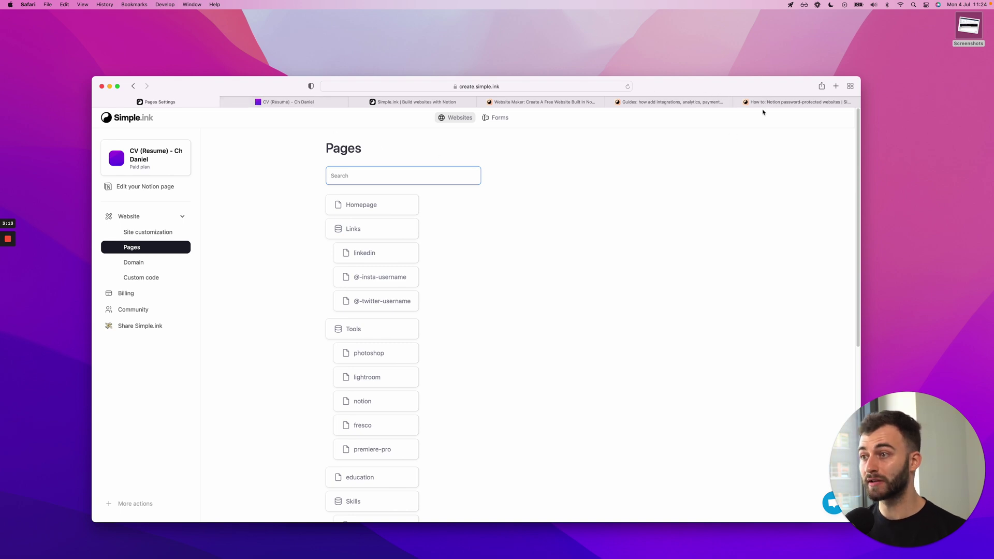
Step: Bring up the 'How to: Notion password-protected websites' guide article
{"action": "left_click", "coordinate": [773, 101]}
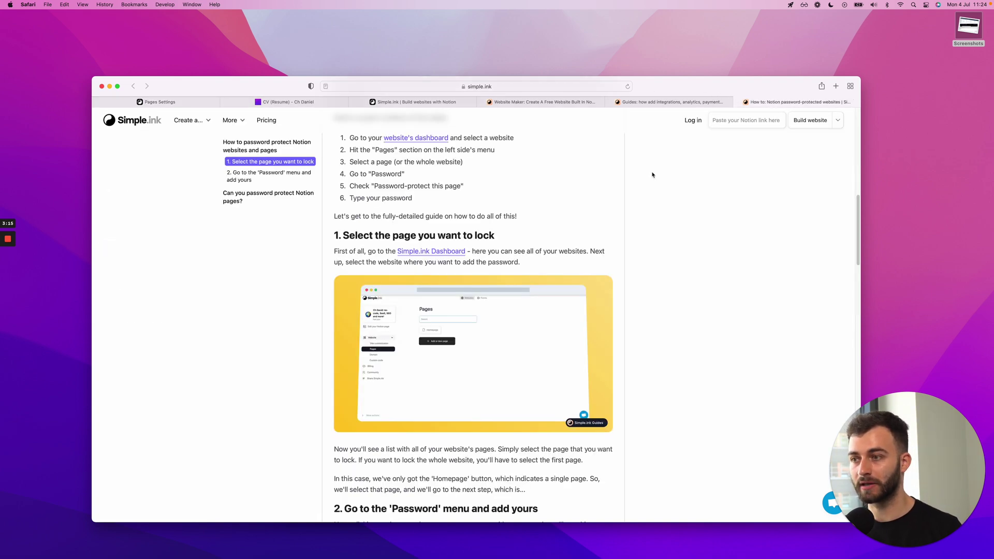
{"action": "scroll", "coordinate": [607, 197], "scroll_direction": "down", "scroll_amount": 5}
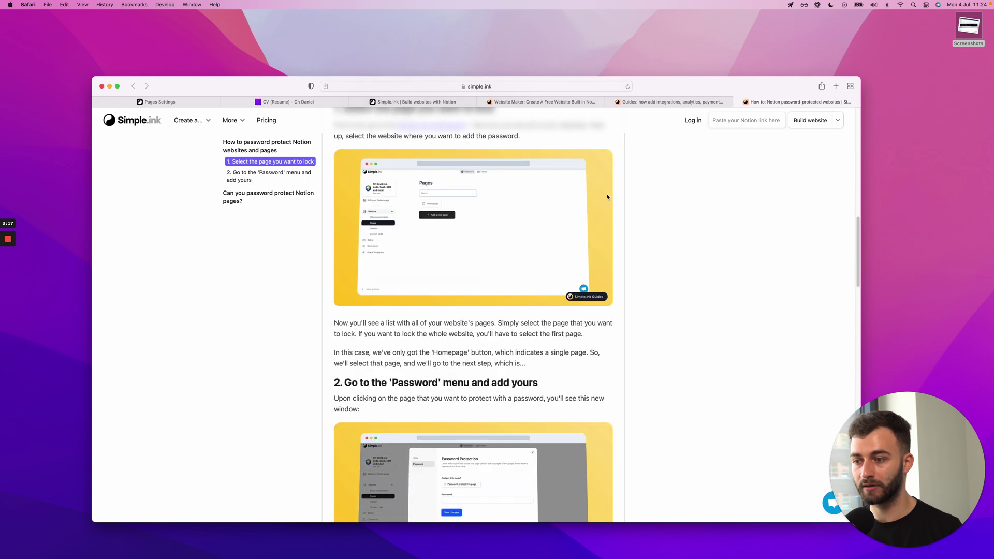
{"action": "scroll", "coordinate": [607, 198], "scroll_direction": "down", "scroll_amount": 5}
{"action": "scroll", "coordinate": [608, 198], "scroll_direction": "down", "scroll_amount": 5}
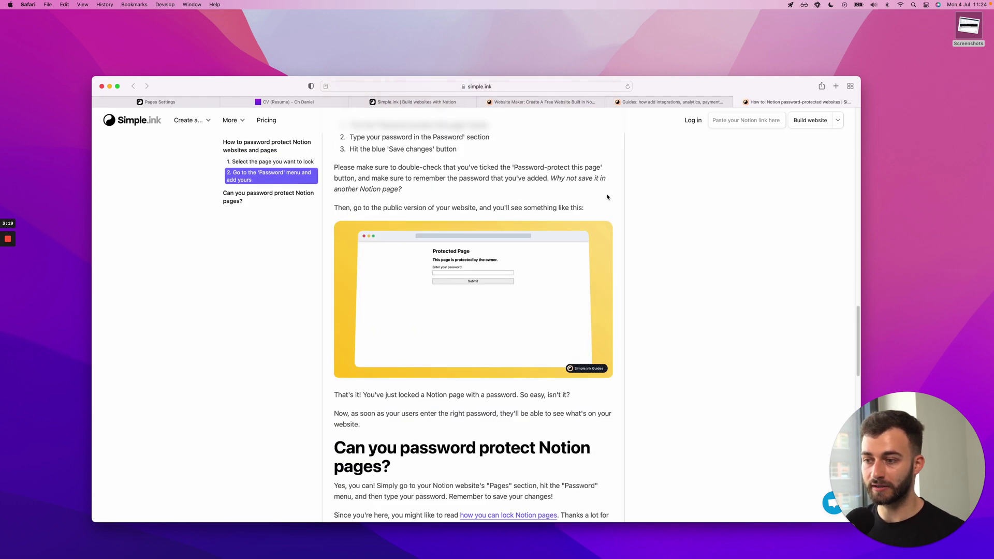
{"action": "scroll", "coordinate": [607, 196], "scroll_direction": "down", "scroll_amount": 4}
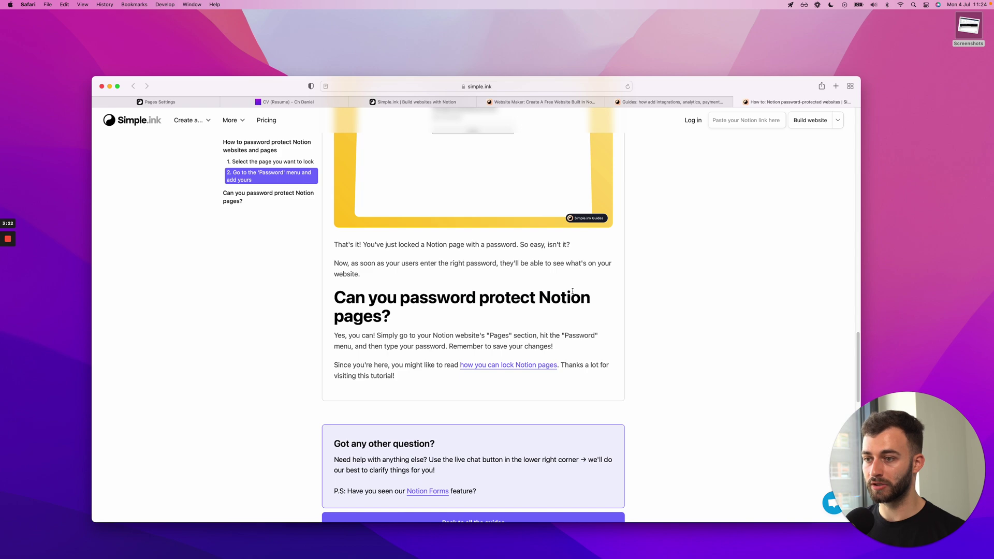